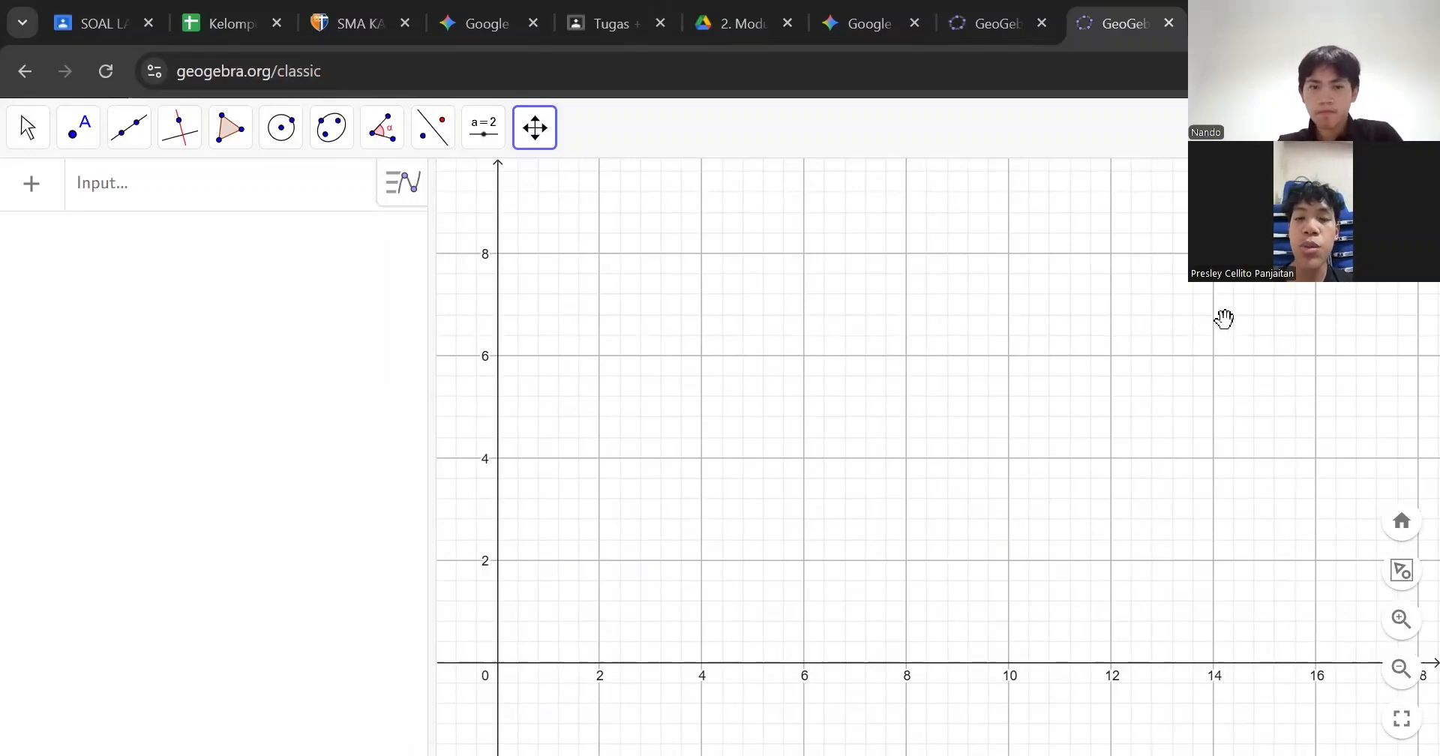
pyautogui.moveTo(1227, 314); pyautogui.dragTo(1219, 322)
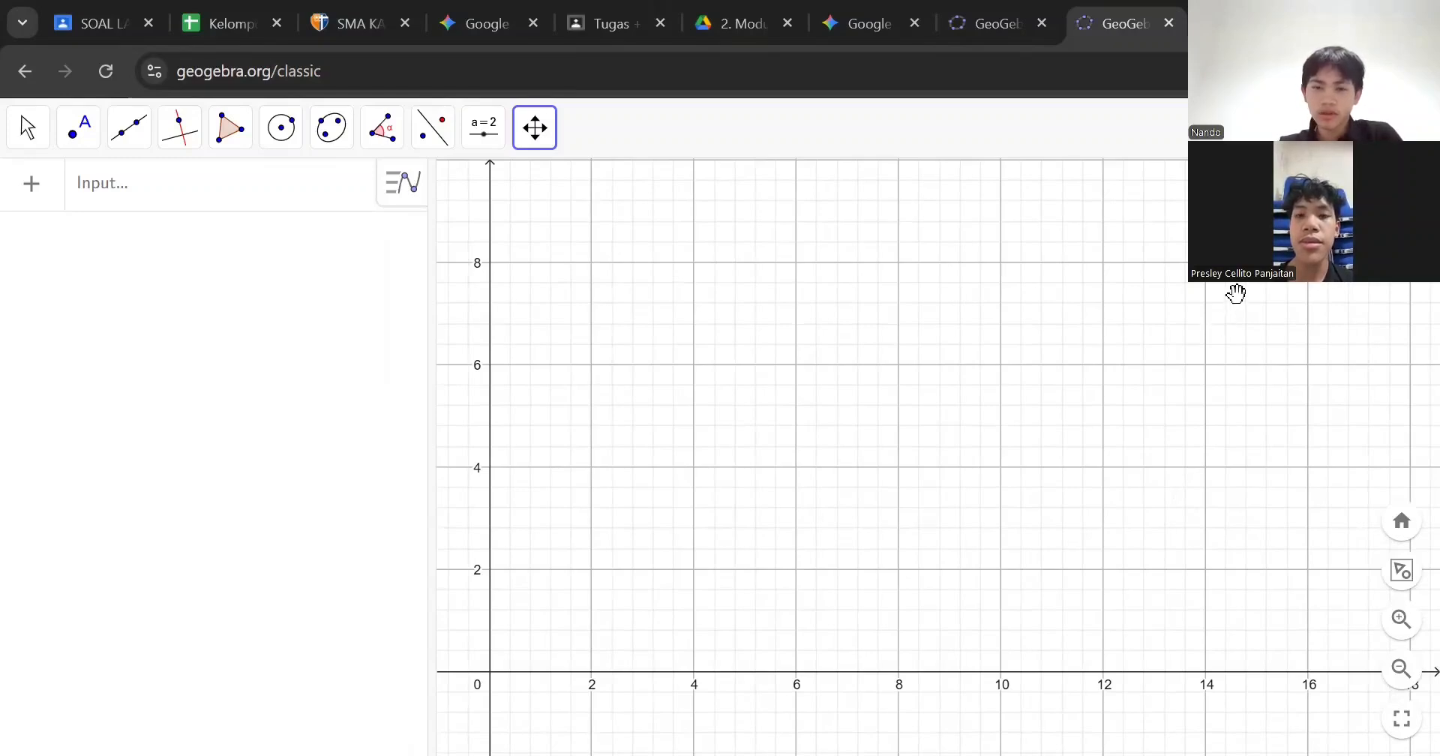
pyautogui.moveTo(1238, 297); pyautogui.dragTo(1231, 306)
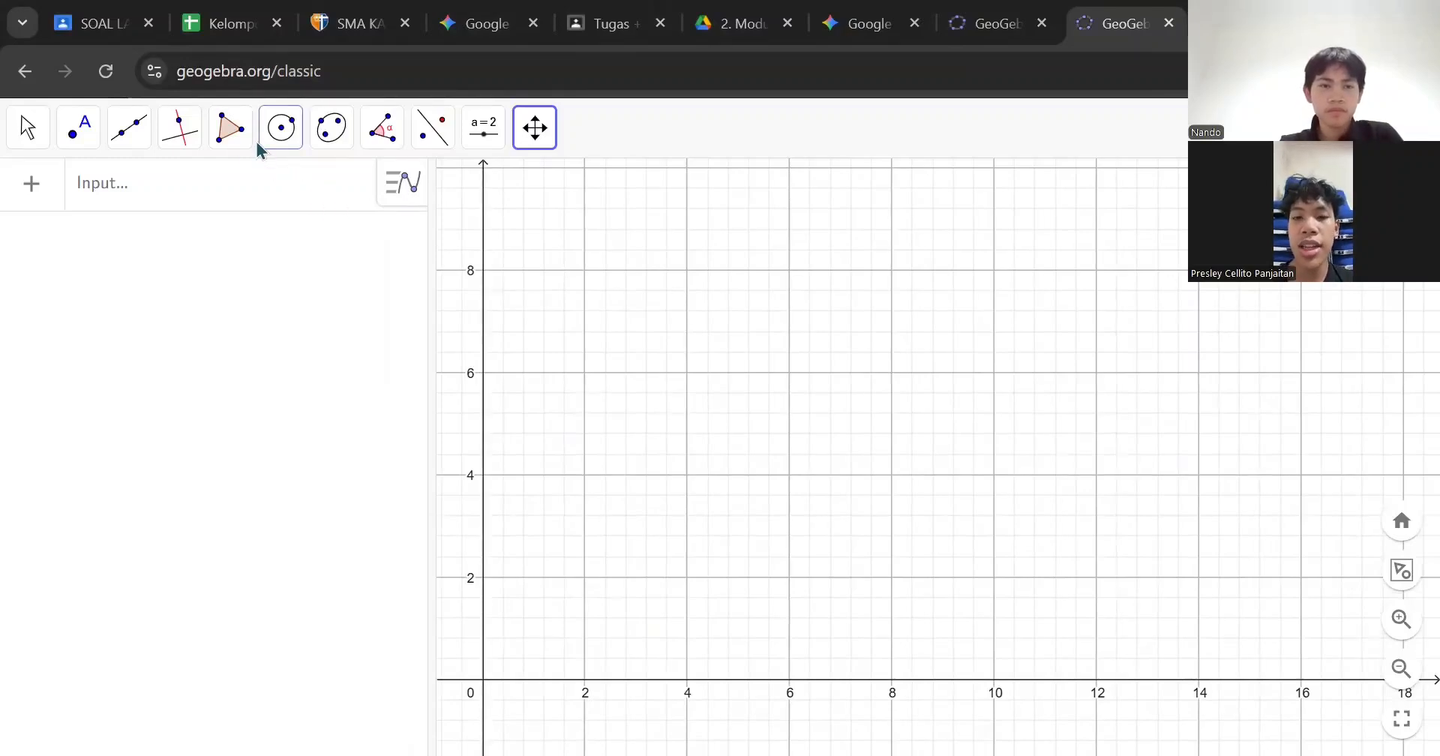
# Step: Construct a regular polygon with 4 vertices whose base runs along the x-axis from the origin to (8, 0)
pyautogui.click(231, 129)
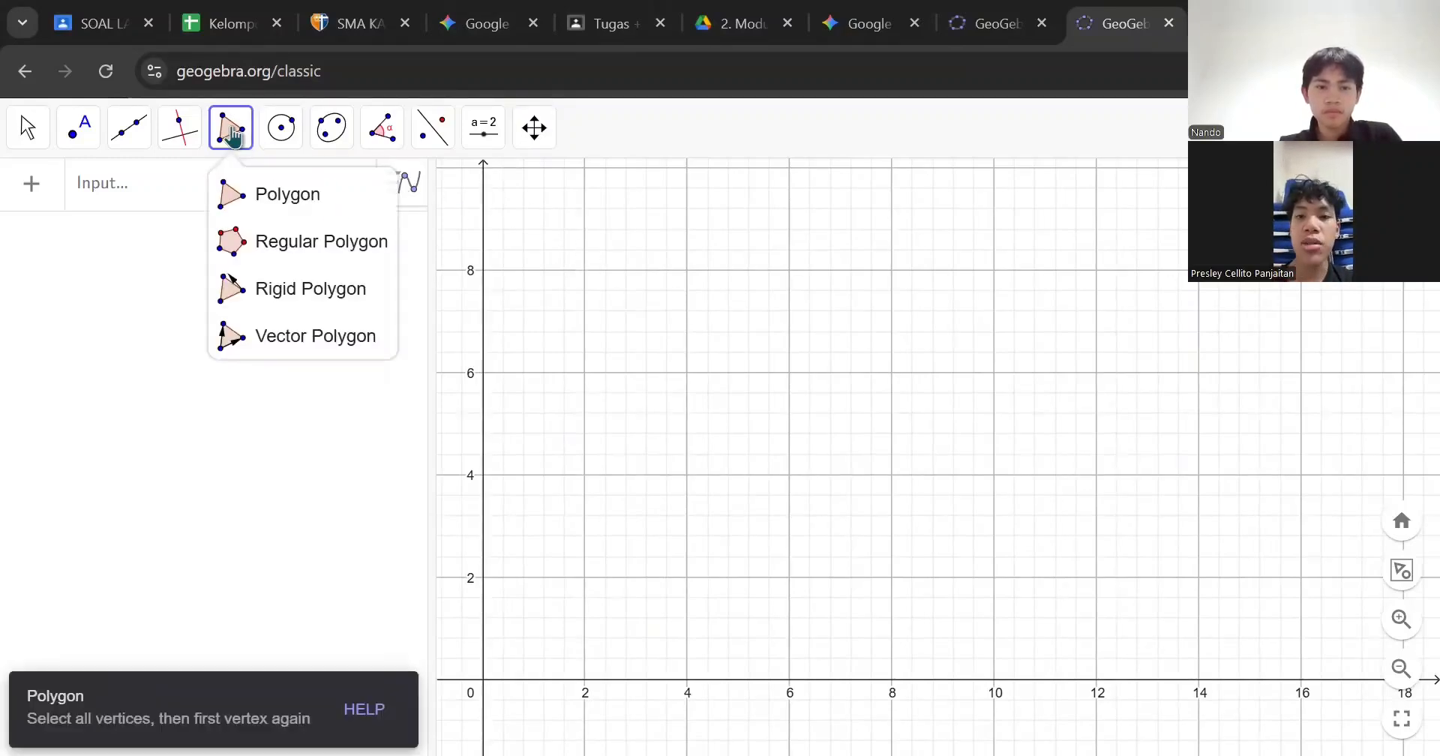
pyautogui.click(261, 246)
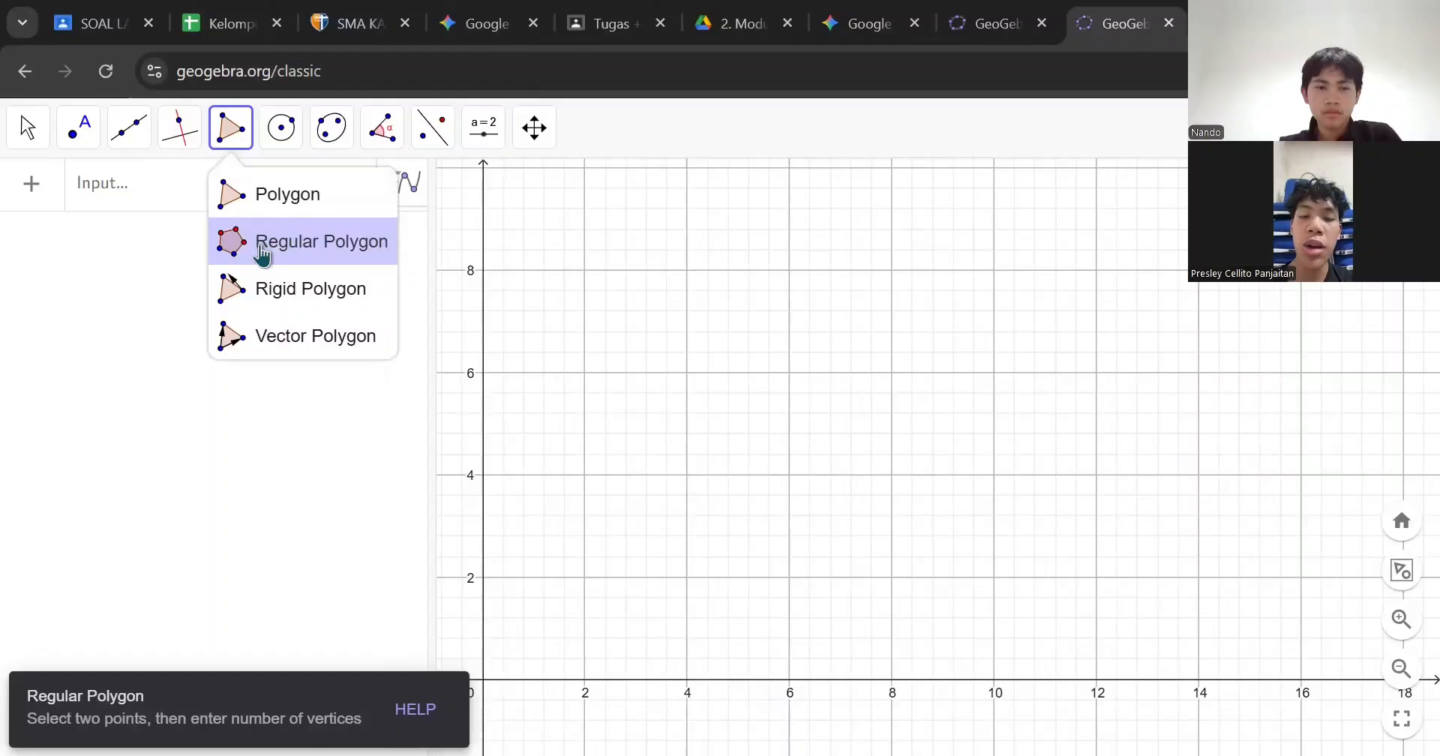
pyautogui.click(304, 258)
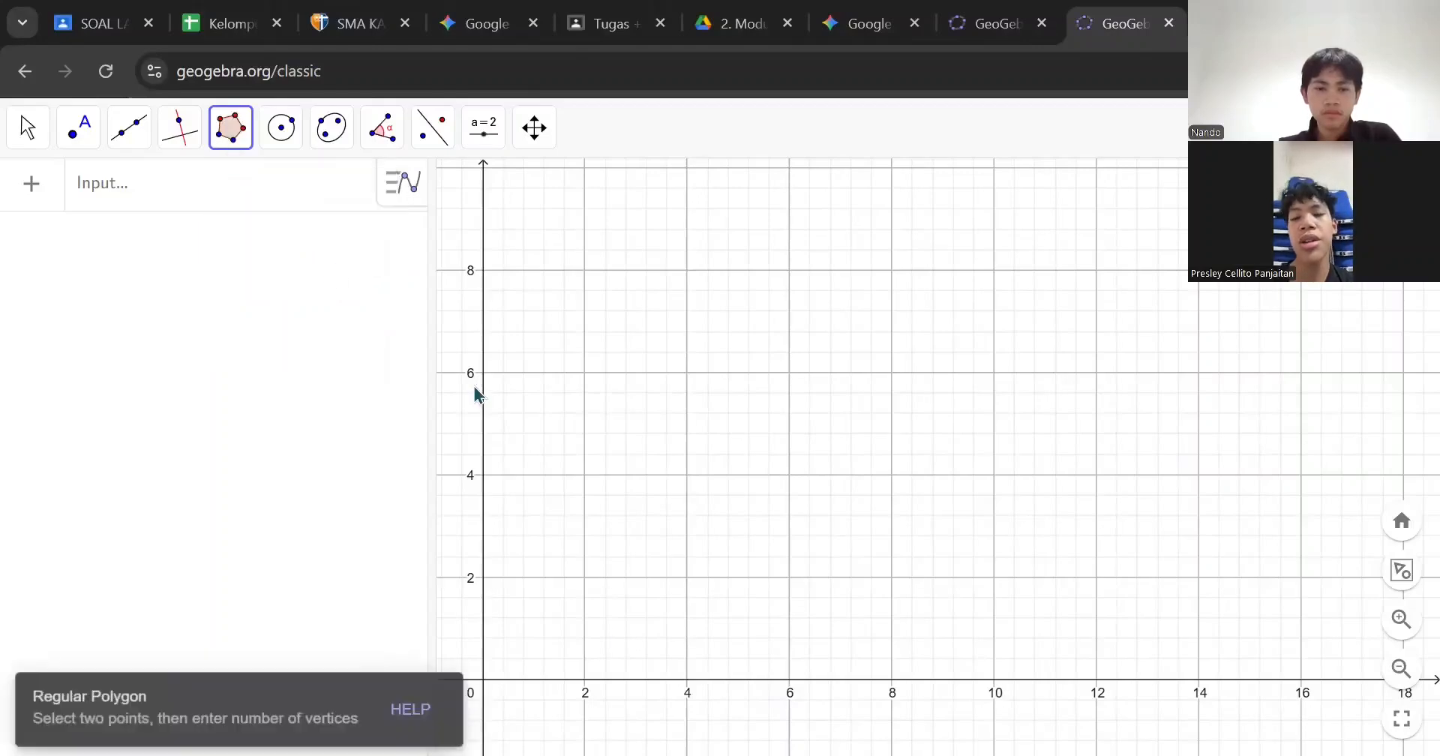
pyautogui.click(482, 680)
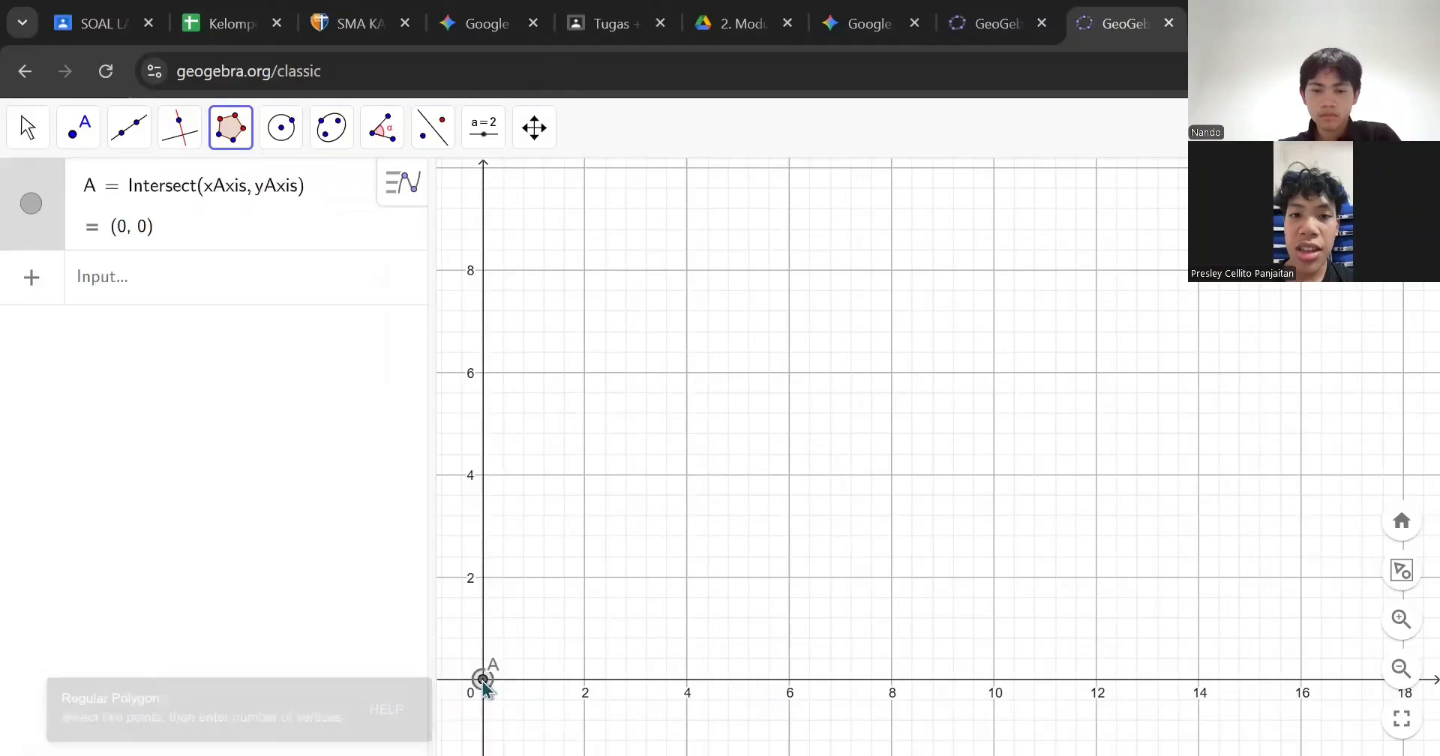
pyautogui.click(892, 680)
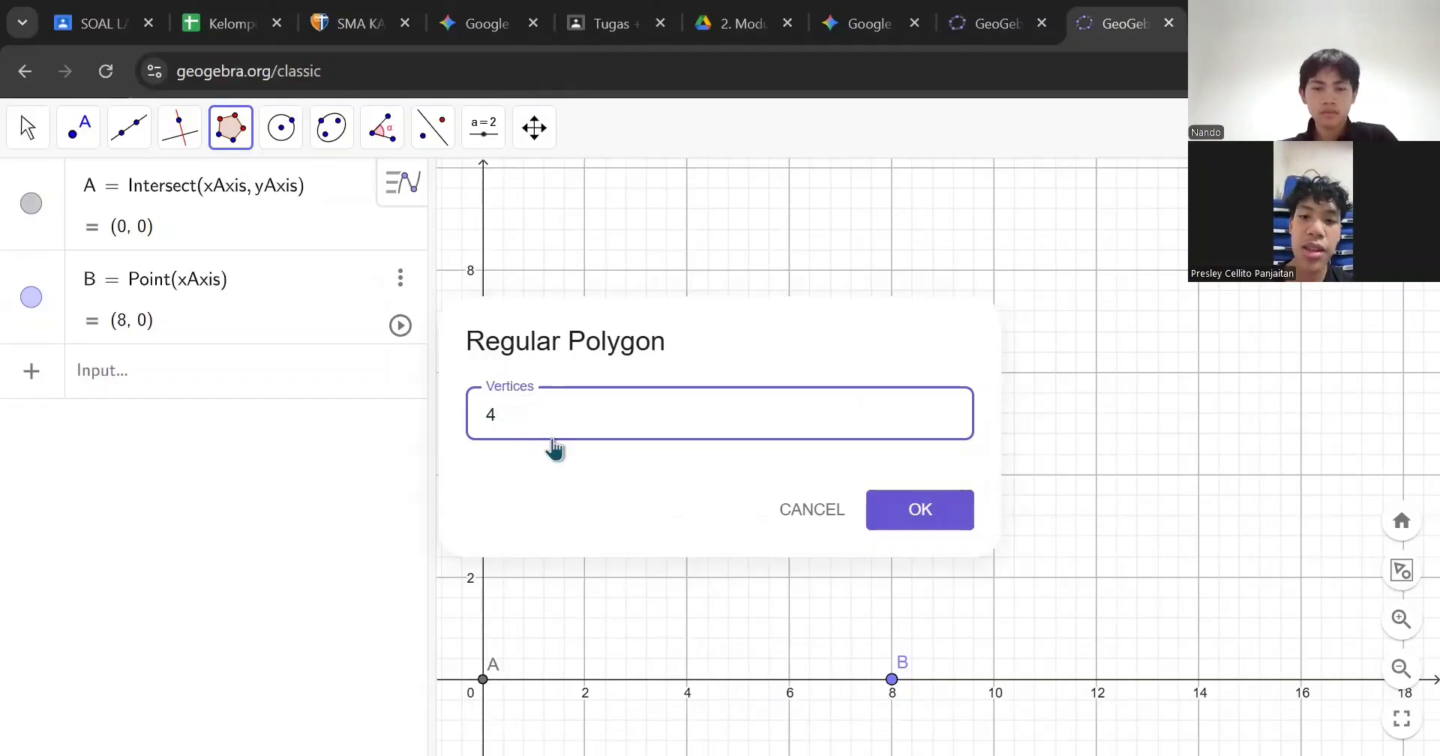
pyautogui.click(910, 509)
# Step: Open the 3D Graphics view and enlarge it to take up nearly all of the 2D view's space
pyautogui.click(533, 128)
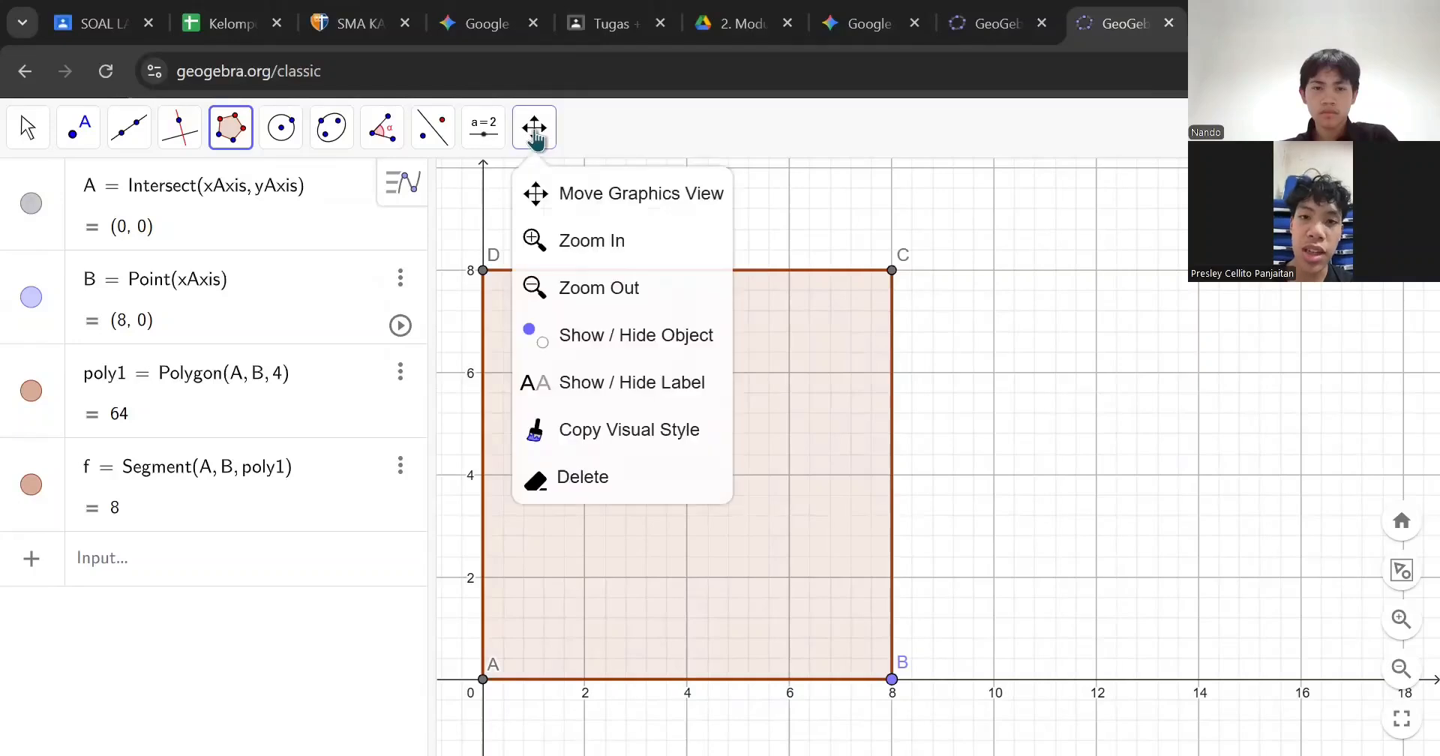
pyautogui.click(592, 192)
pyautogui.moveTo(1097, 312); pyautogui.dragTo(1156, 306)
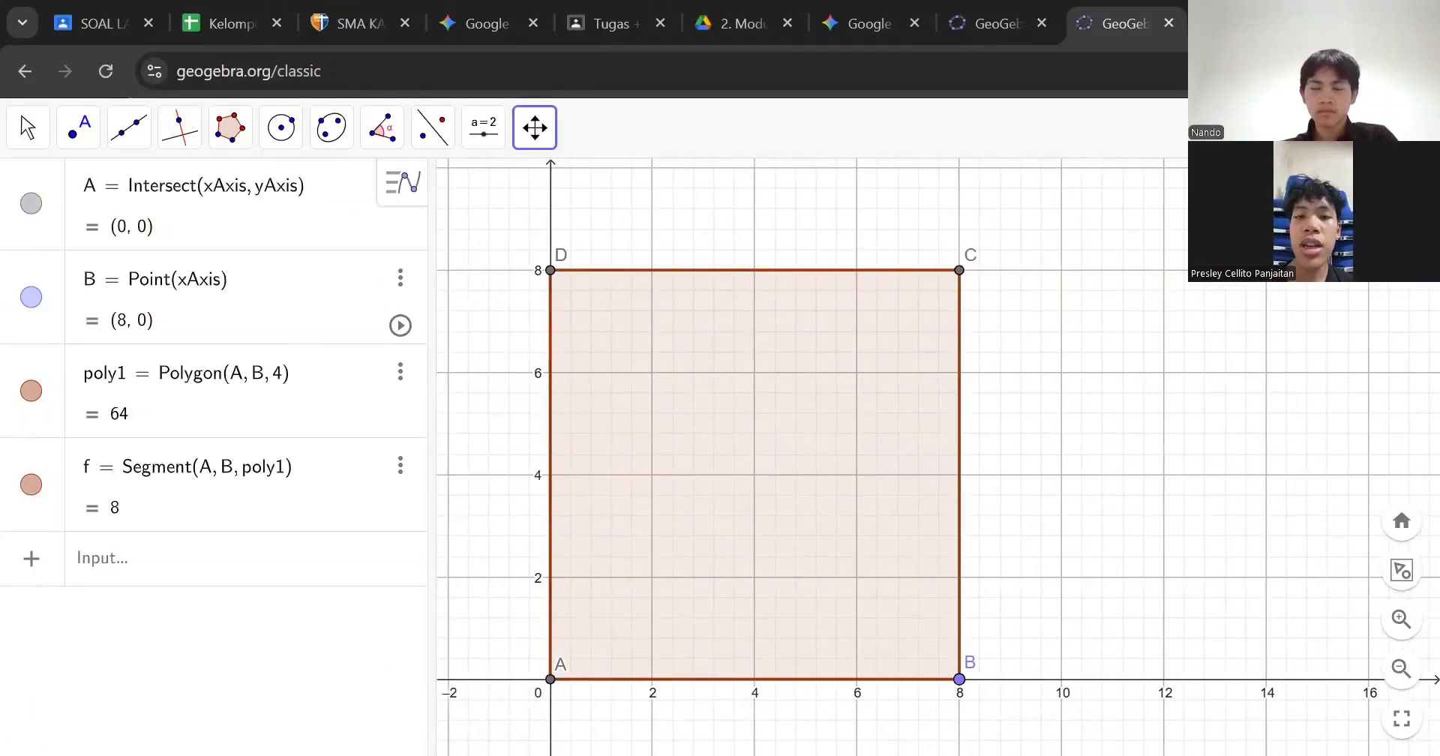
pyautogui.click(1414, 182)
pyautogui.click(1368, 182)
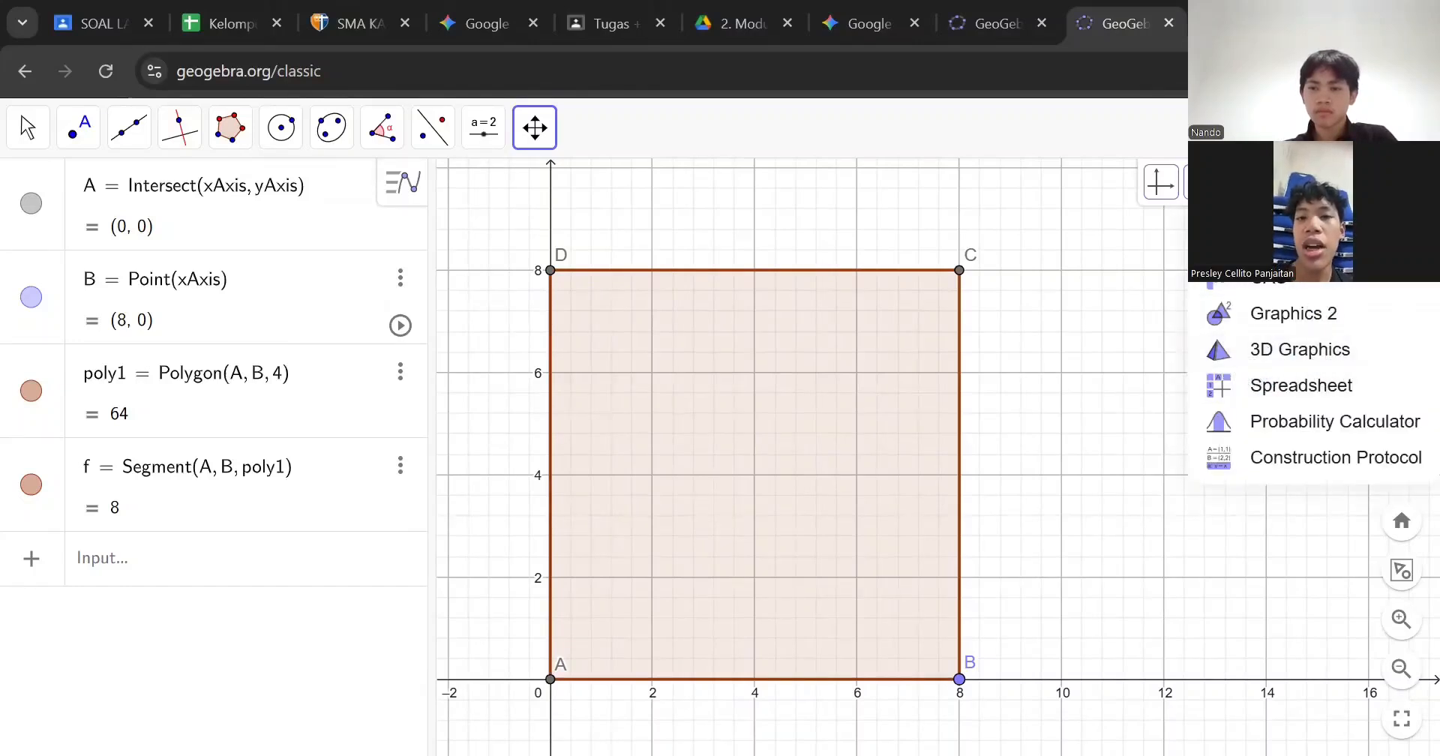
pyautogui.click(1256, 363)
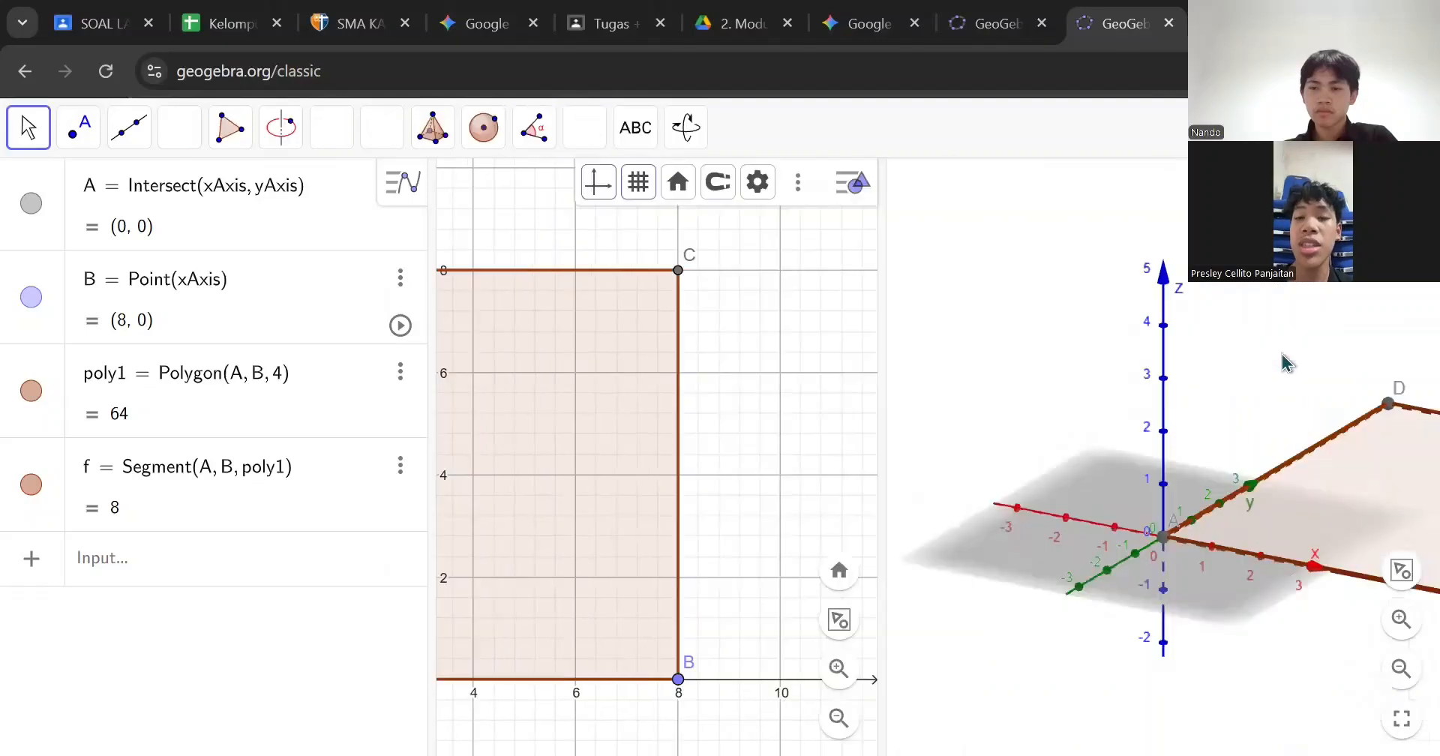
pyautogui.moveTo(879, 408); pyautogui.dragTo(443, 405)
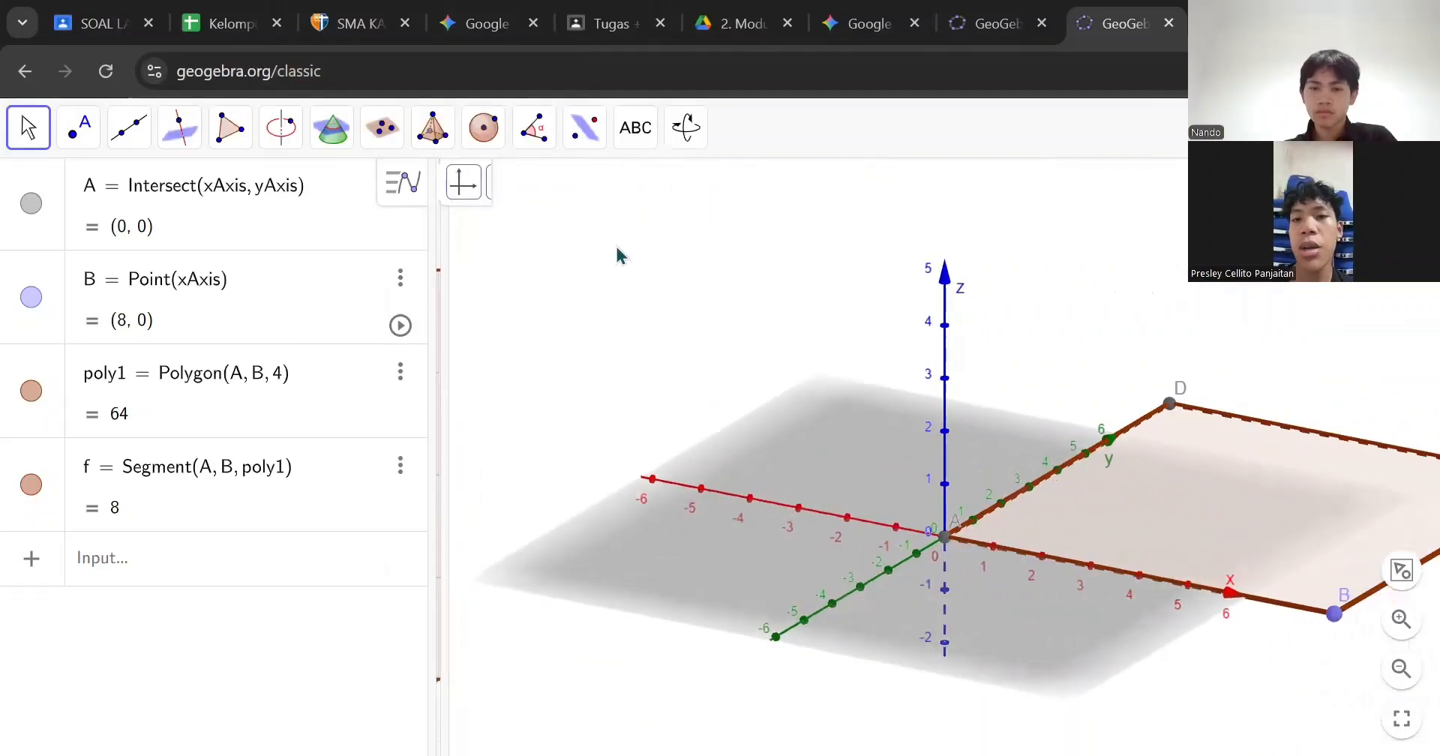
# Step: Extrude square ABCD to a prism with an altitude of 8
pyautogui.click(685, 128)
pyautogui.click(725, 243)
pyautogui.moveTo(1045, 277); pyautogui.dragTo(853, 259)
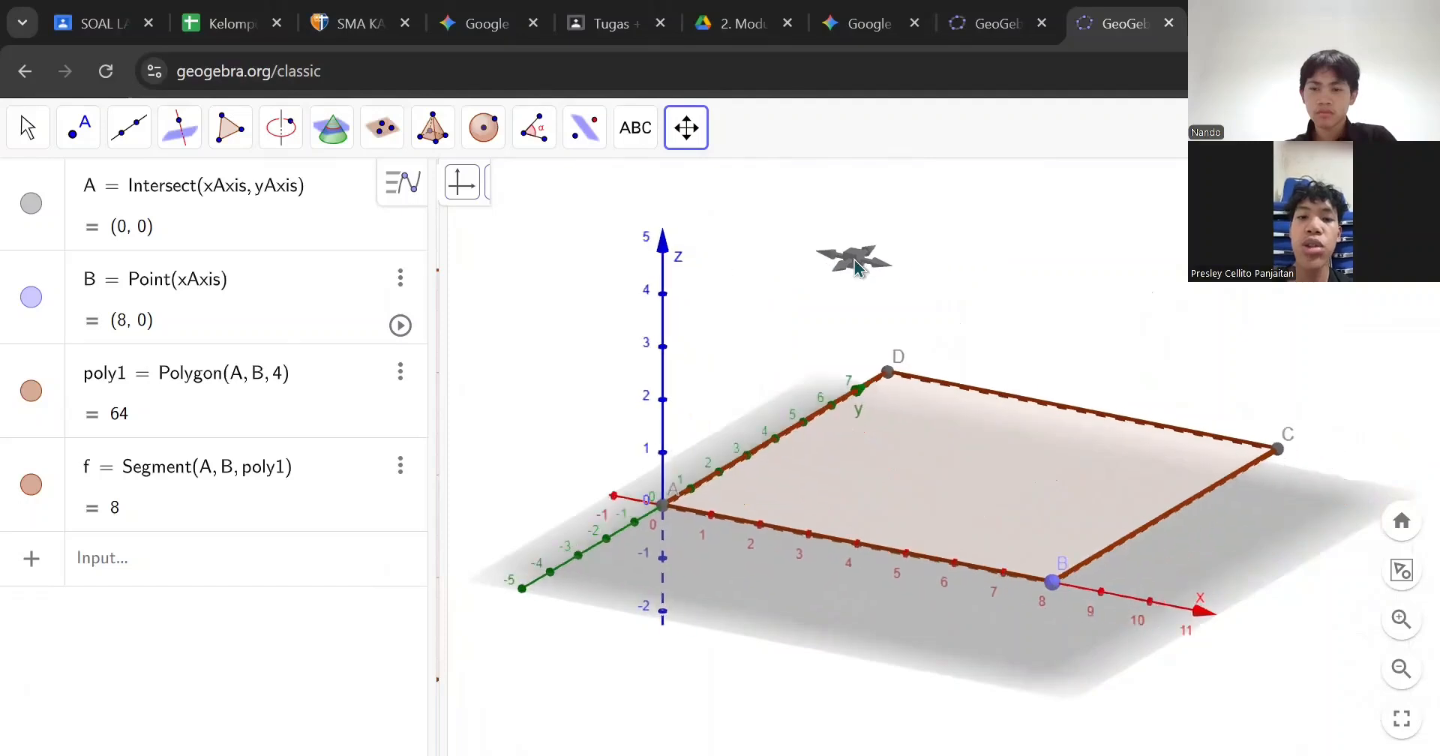
pyautogui.scroll(-4, 856, 264)
pyautogui.moveTo(958, 315); pyautogui.dragTo(948, 352)
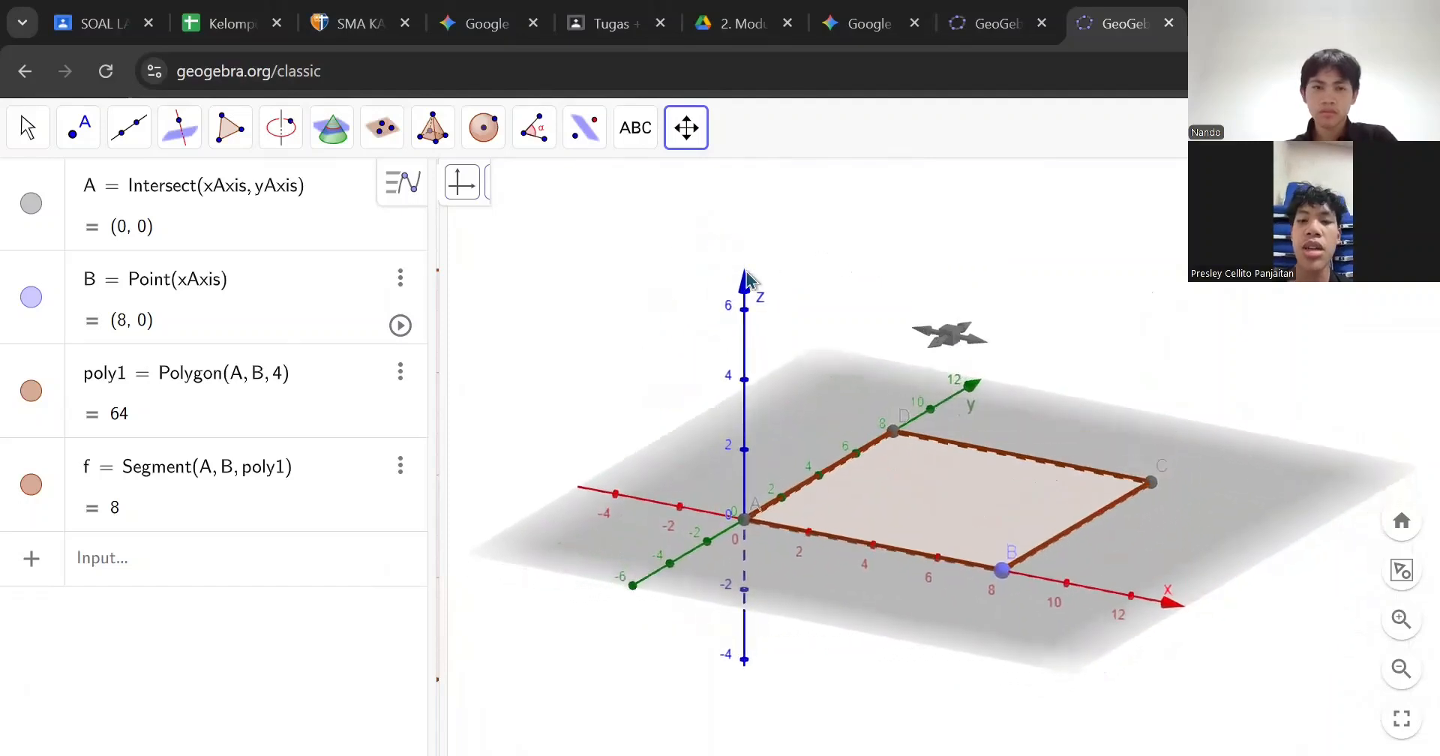
pyautogui.click(443, 135)
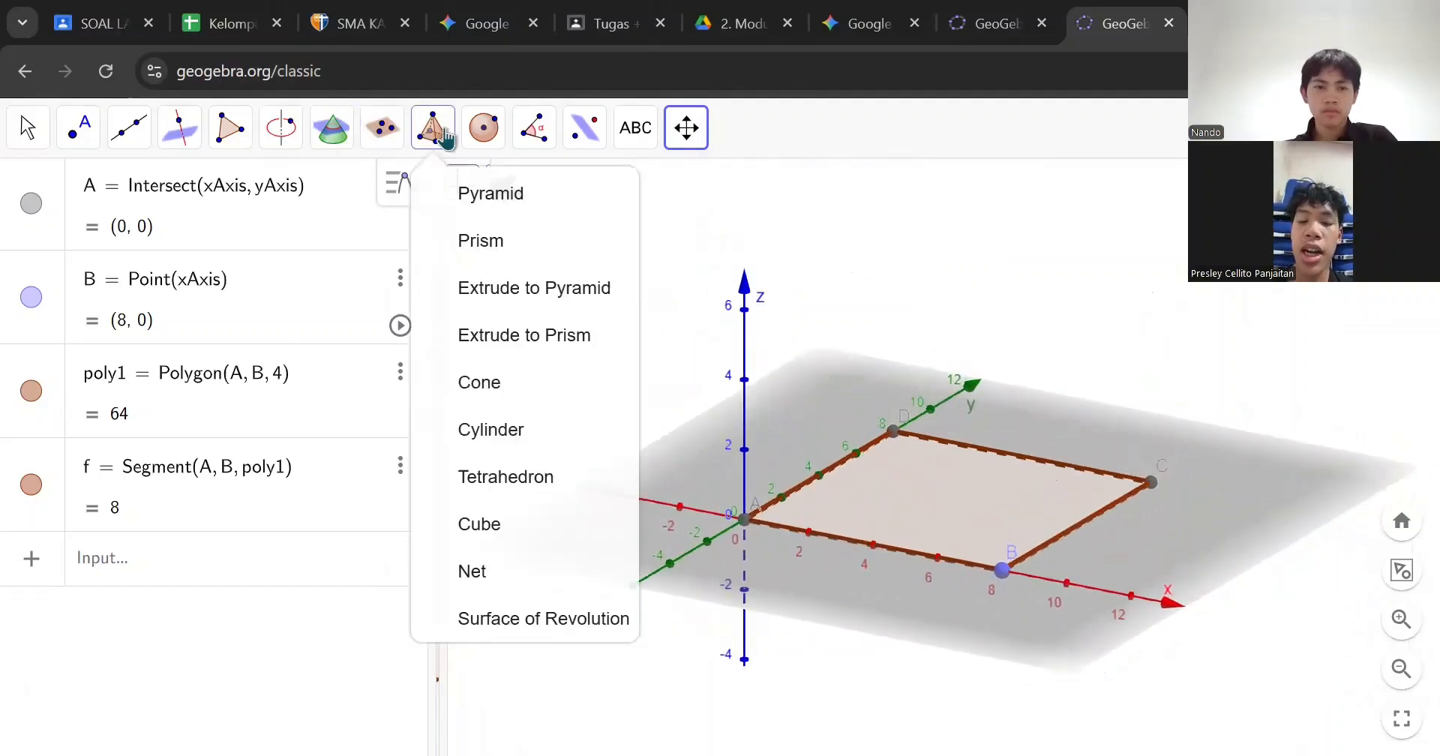
pyautogui.click(492, 335)
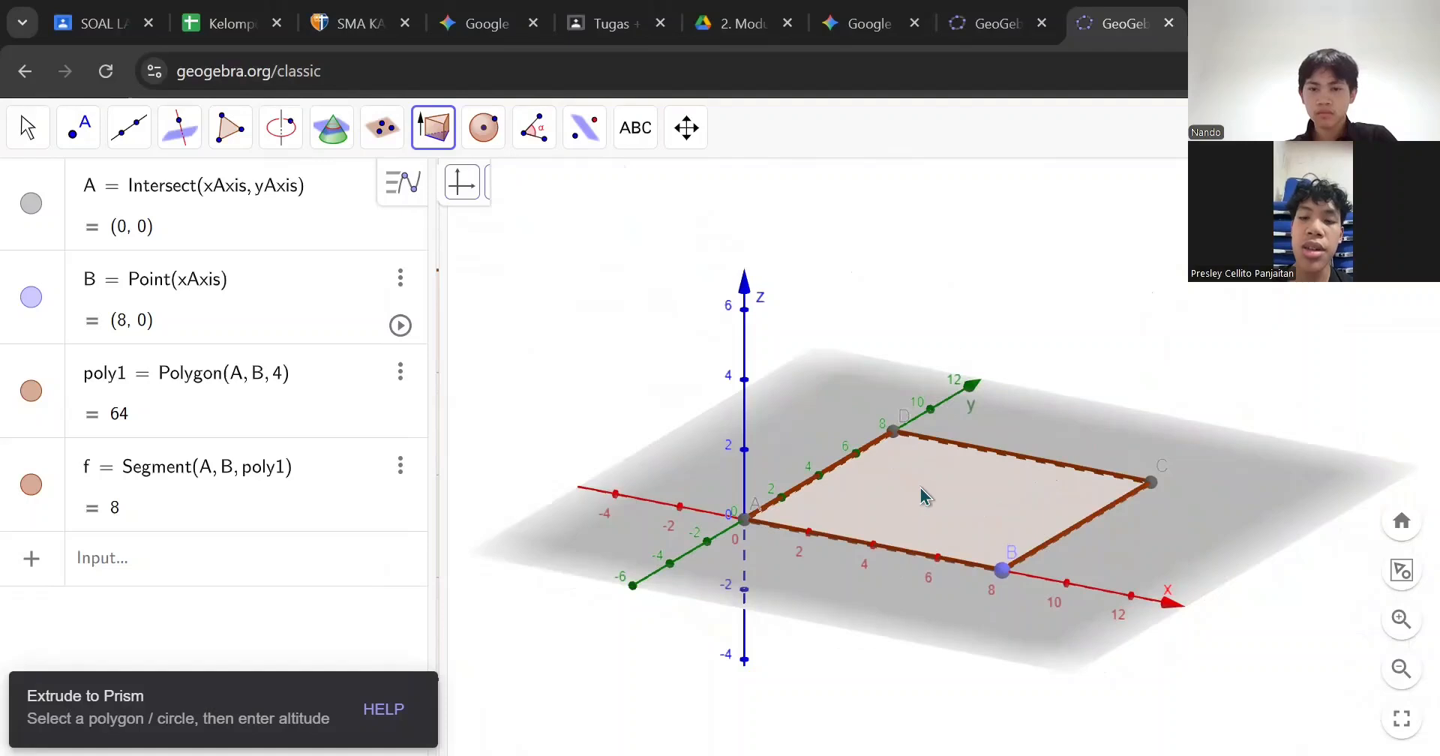
pyautogui.click(925, 495)
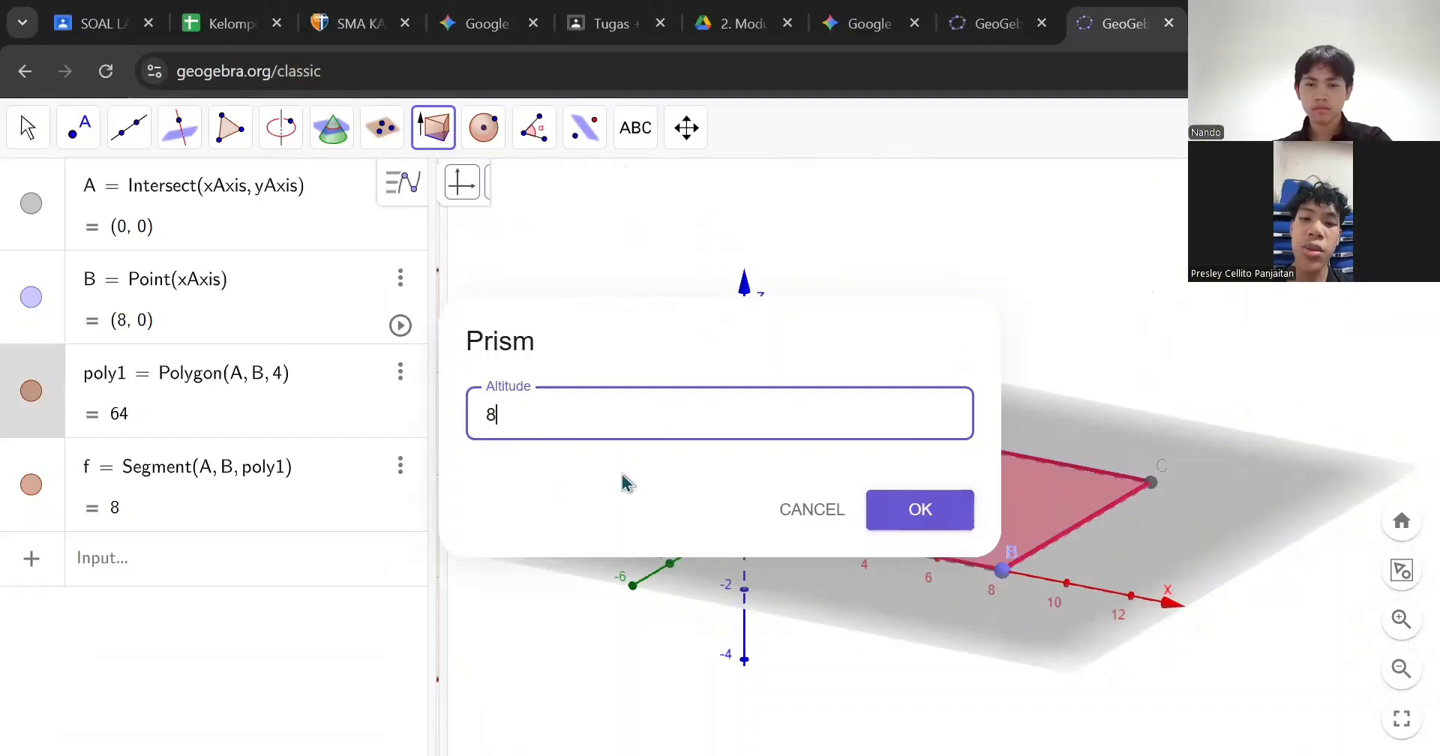
pyautogui.click(913, 516)
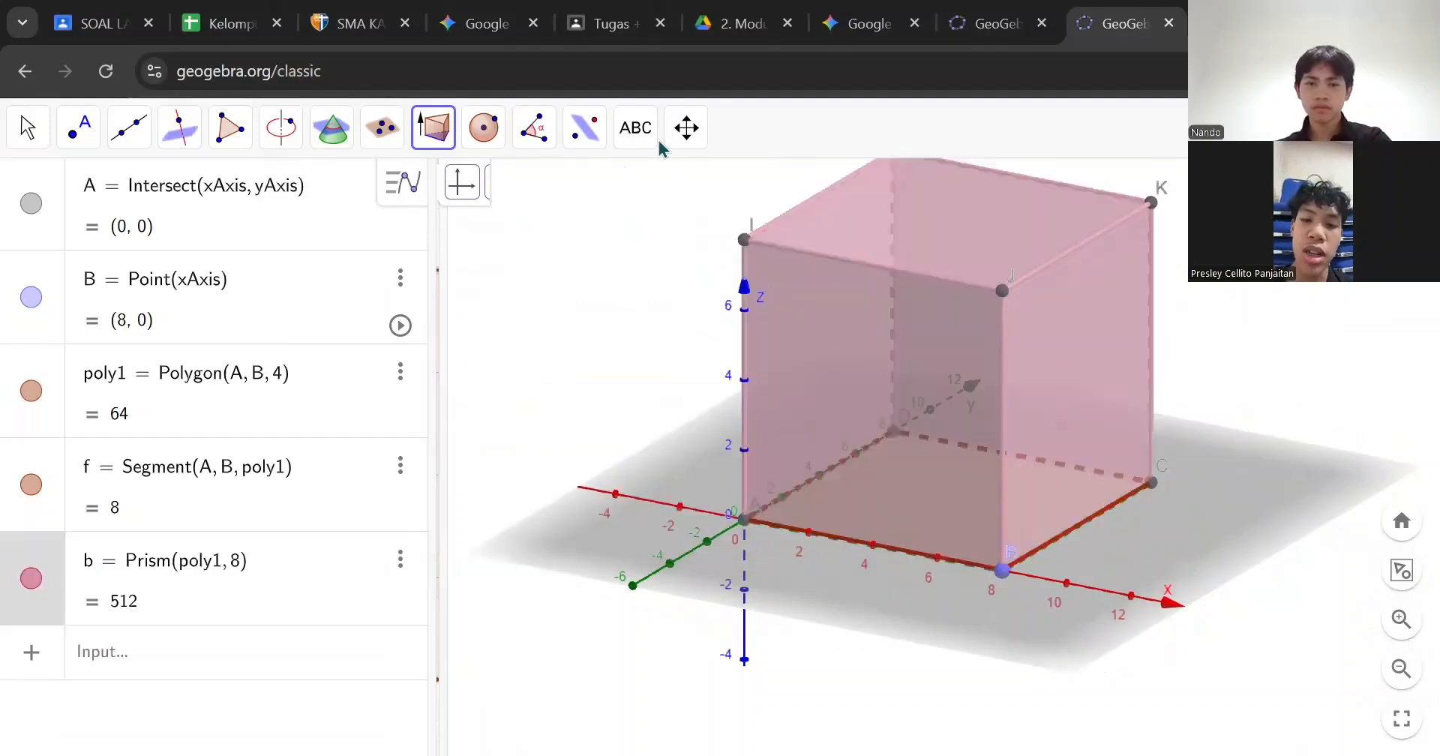
# Step: Hide the prism's top face and all four of its side faces, keeping the edges and the base
pyautogui.click(683, 136)
pyautogui.moveTo(1286, 267); pyautogui.dragTo(1211, 307)
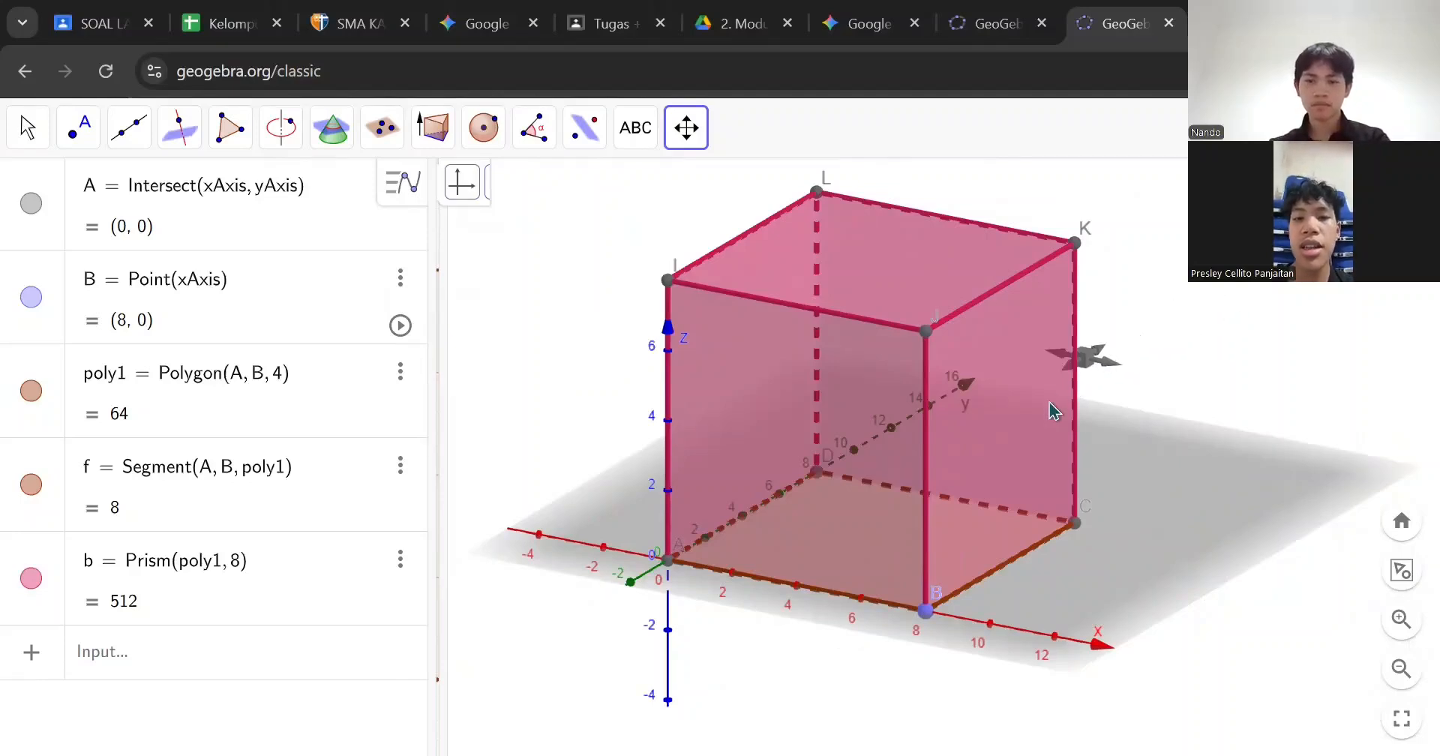
pyautogui.rightClick(1014, 367)
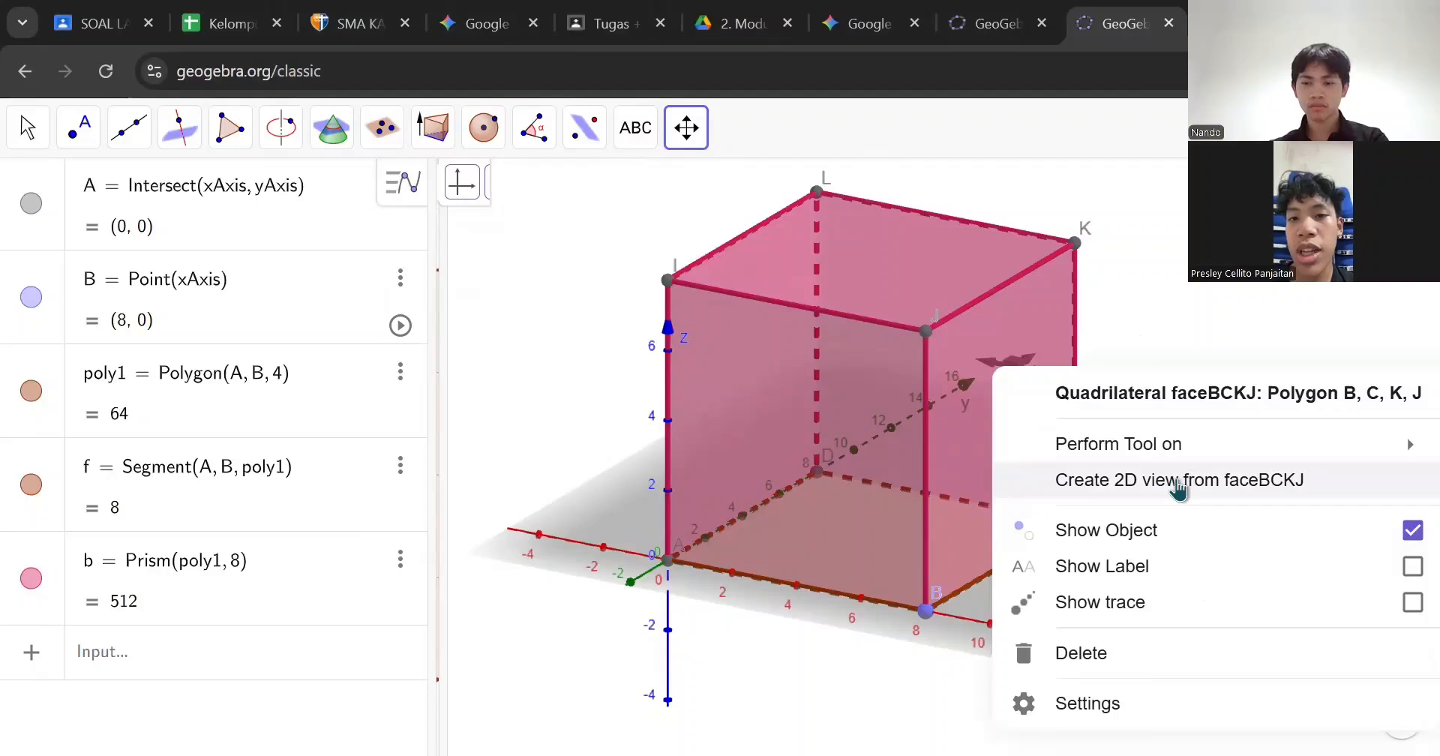
pyautogui.click(1302, 482)
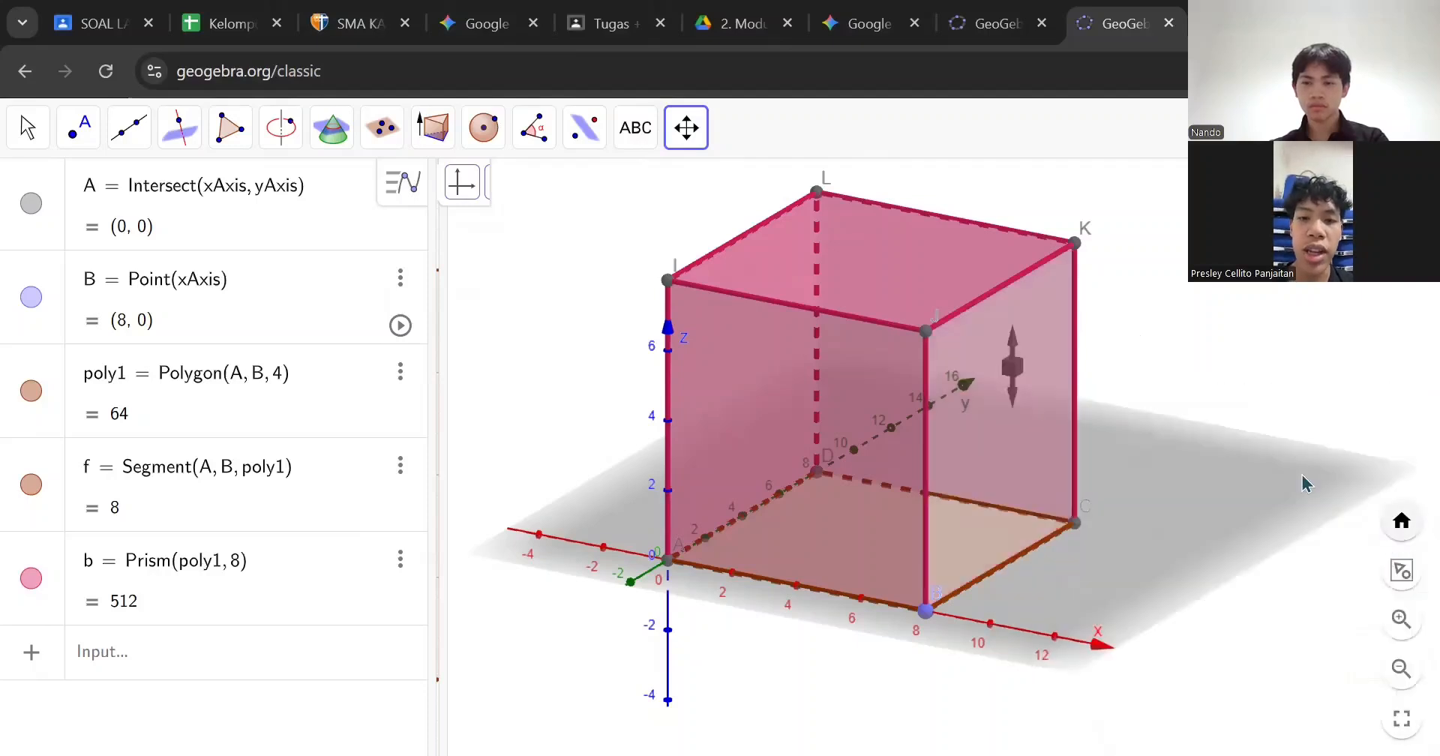
pyautogui.rightClick(952, 270)
pyautogui.click(1103, 429)
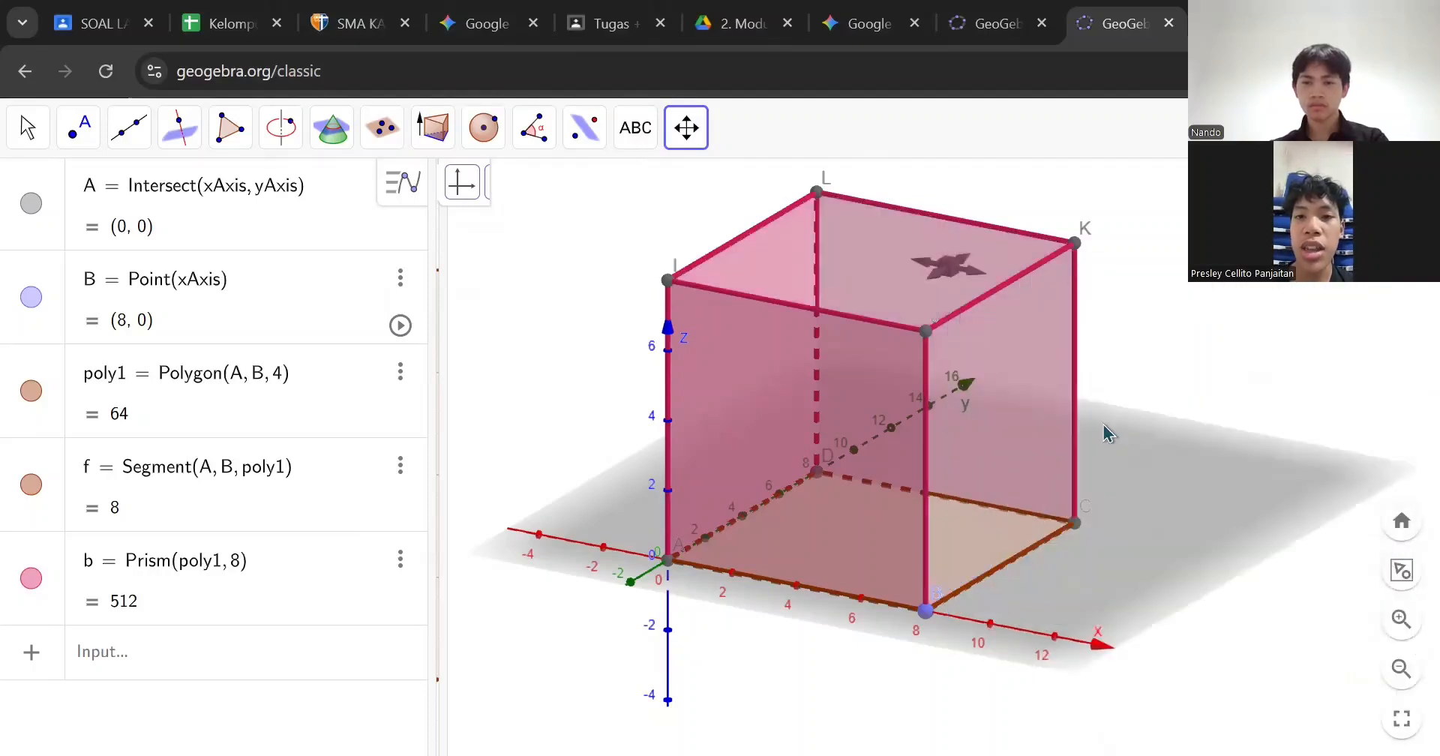
pyautogui.rightClick(994, 371)
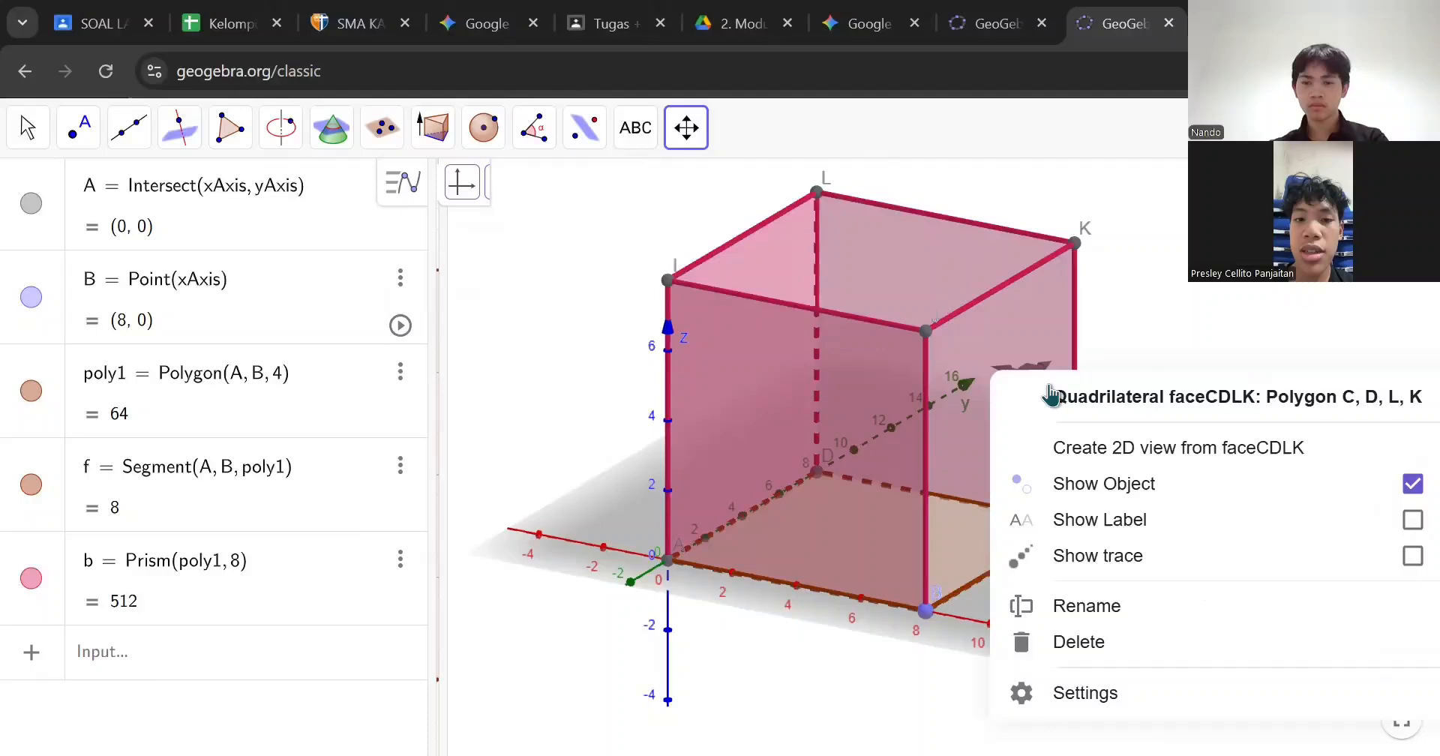
pyautogui.click(1113, 484)
pyautogui.rightClick(773, 371)
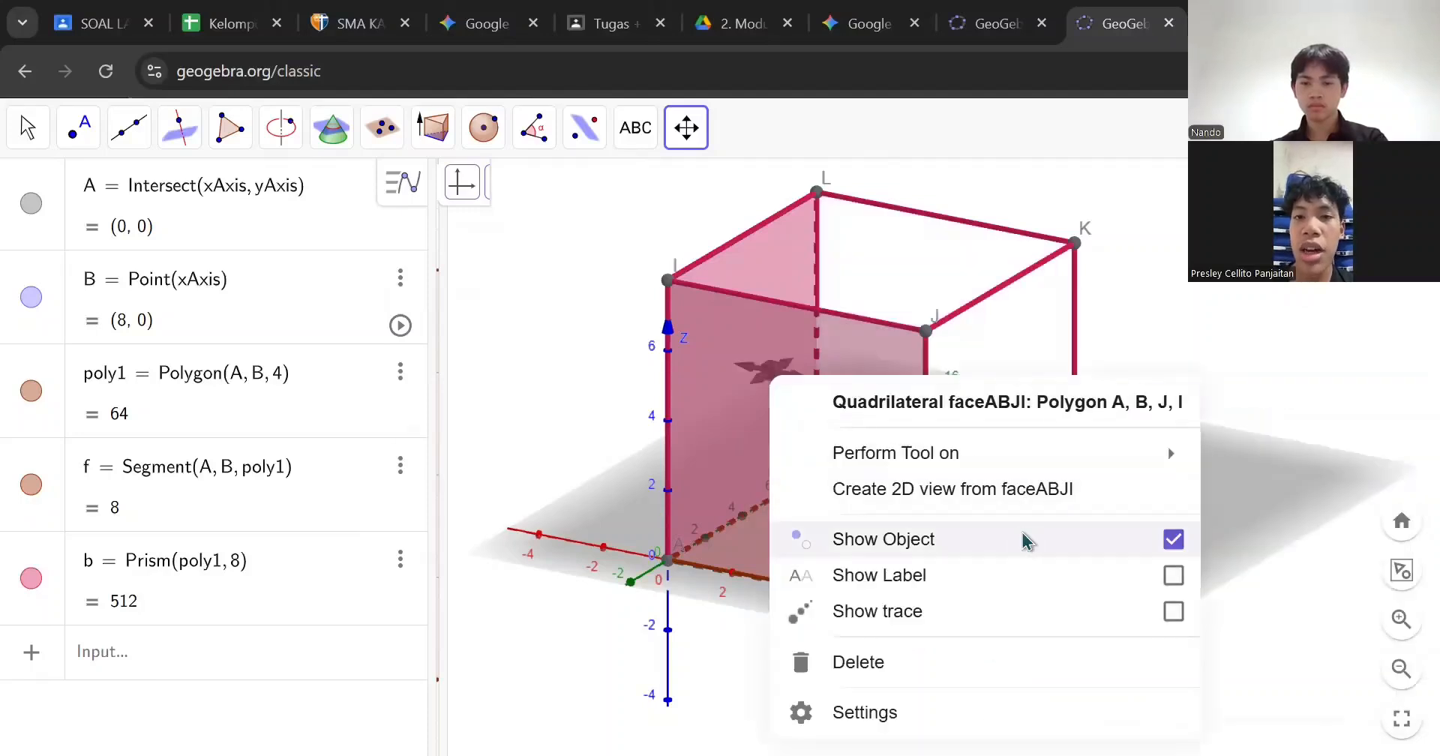
pyautogui.click(1022, 540)
pyautogui.rightClick(772, 376)
pyautogui.click(855, 566)
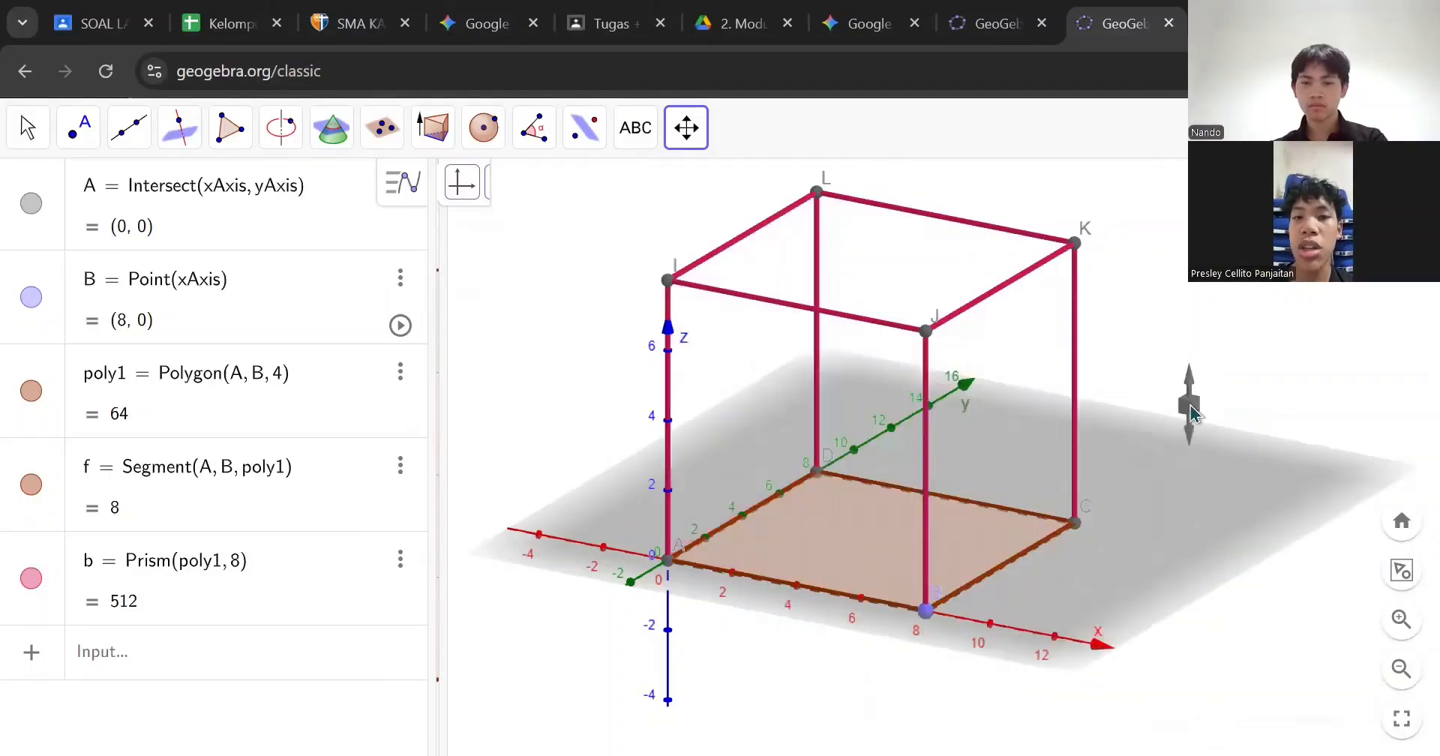
# Step: Draw a triangle polygon through the cube's vertices A, C and J
pyautogui.moveTo(1188, 405)
pyautogui.mouseDown()
pyautogui.moveTo(1147, 398)
pyautogui.moveTo(1148, 415)
pyautogui.mouseUp()
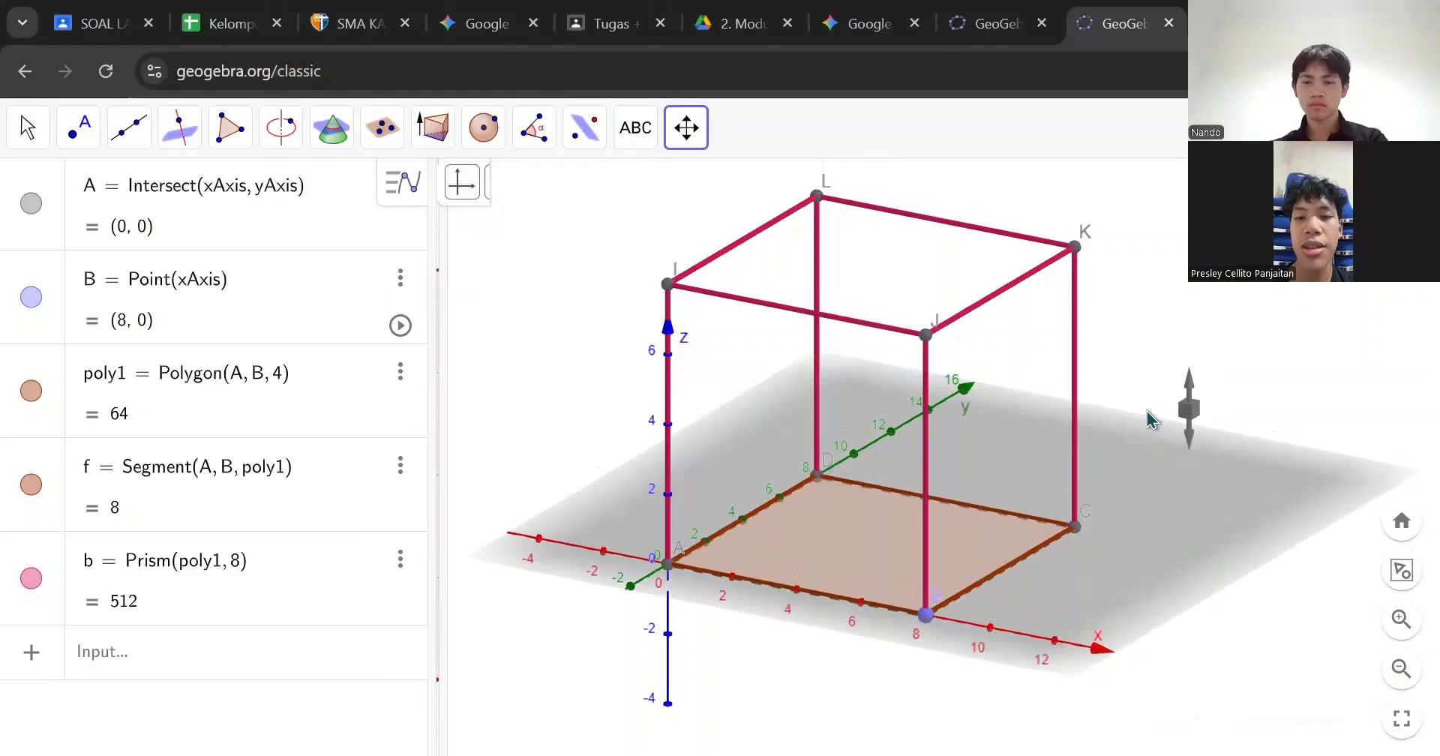
pyautogui.click(241, 133)
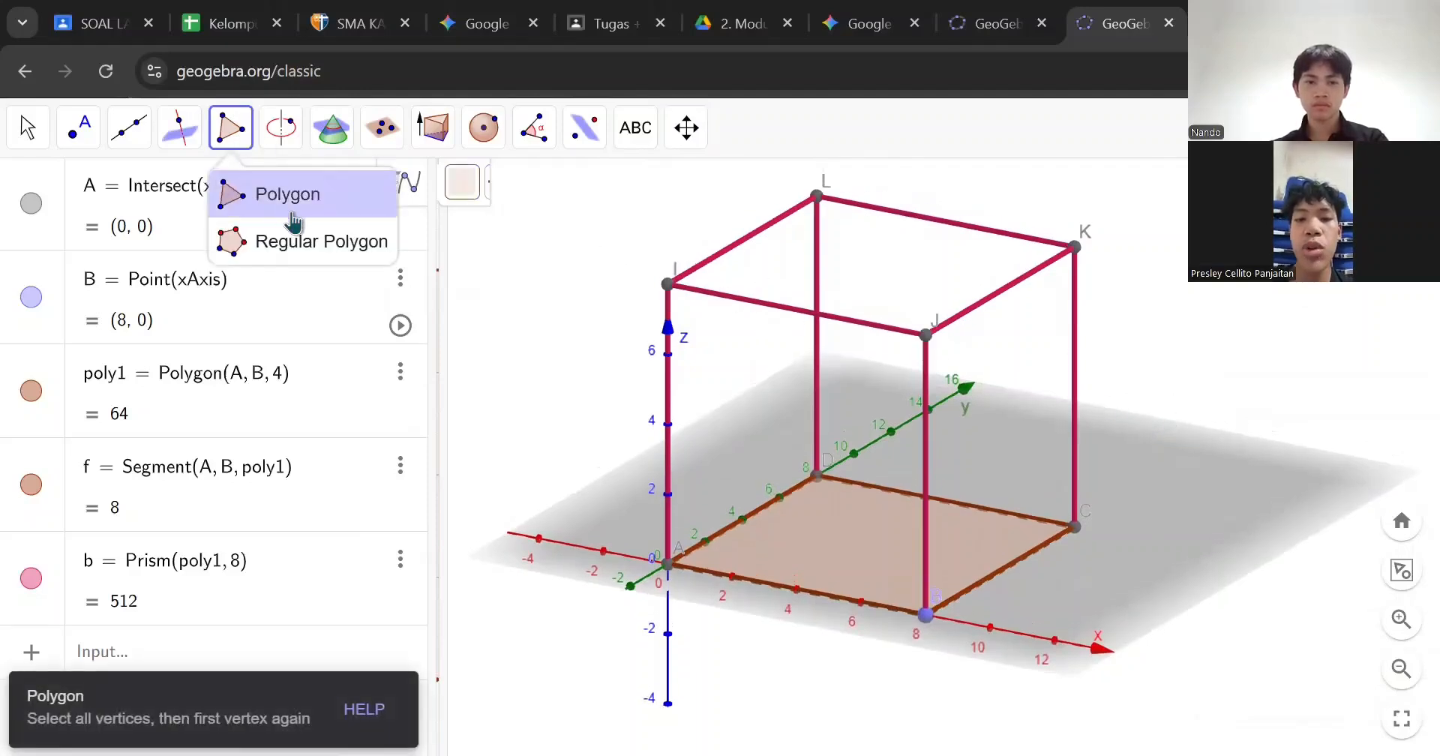
pyautogui.click(266, 201)
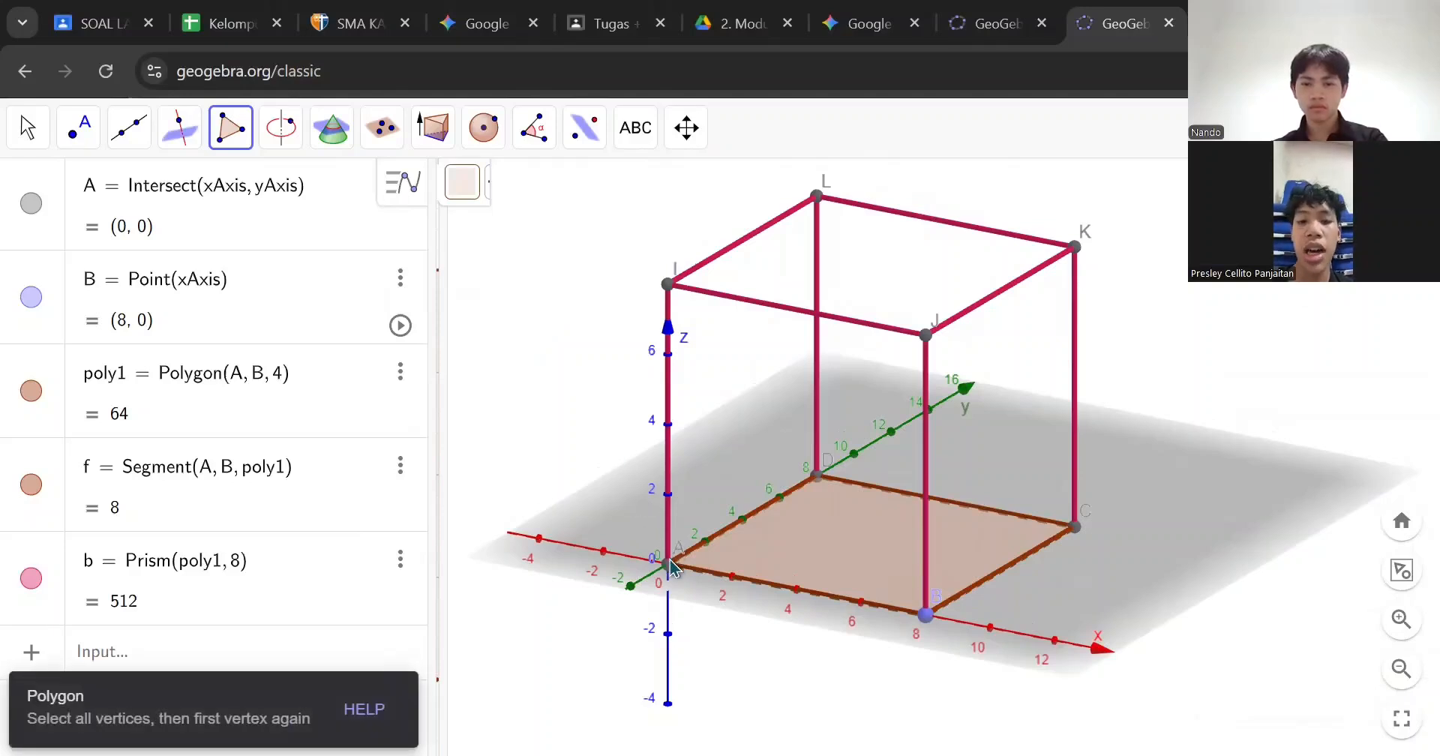
pyautogui.click(670, 564)
pyautogui.click(1077, 529)
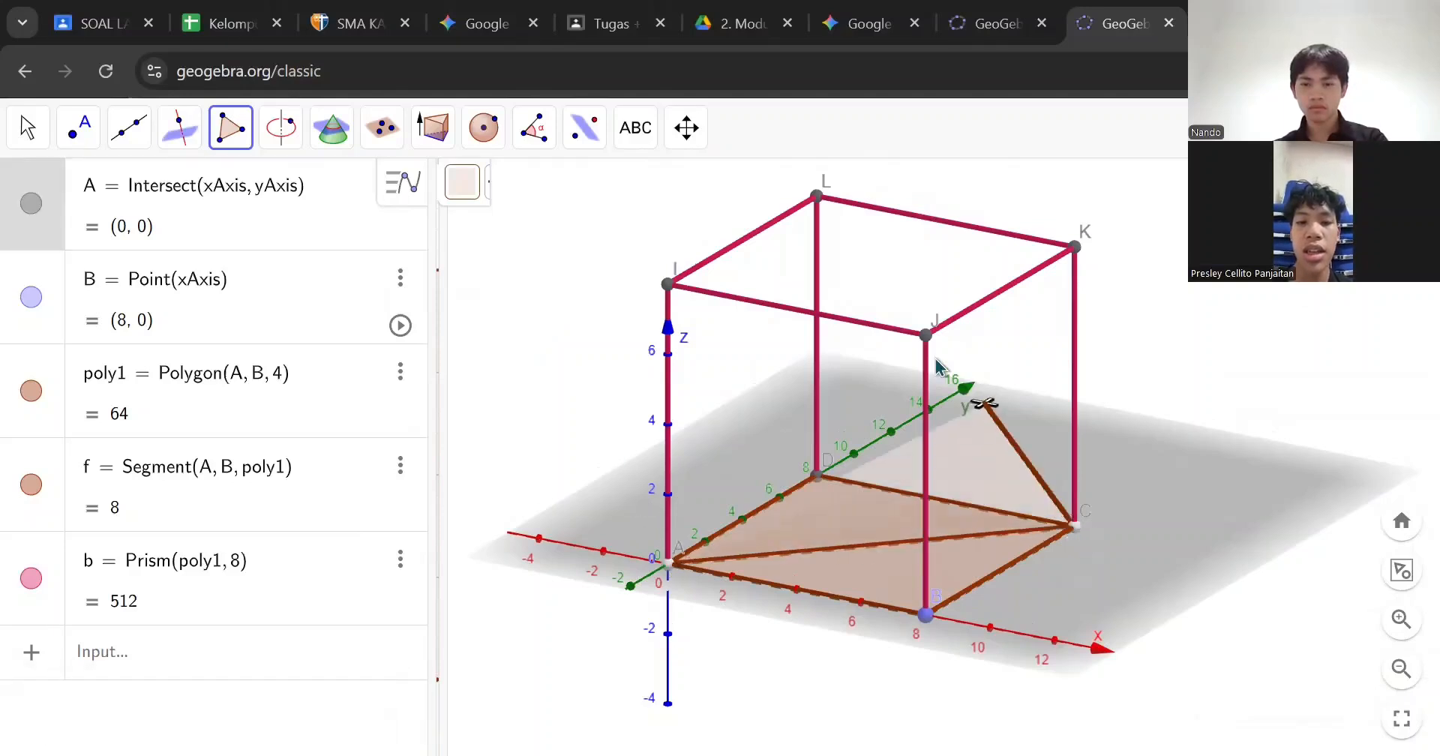
pyautogui.click(926, 336)
pyautogui.click(683, 550)
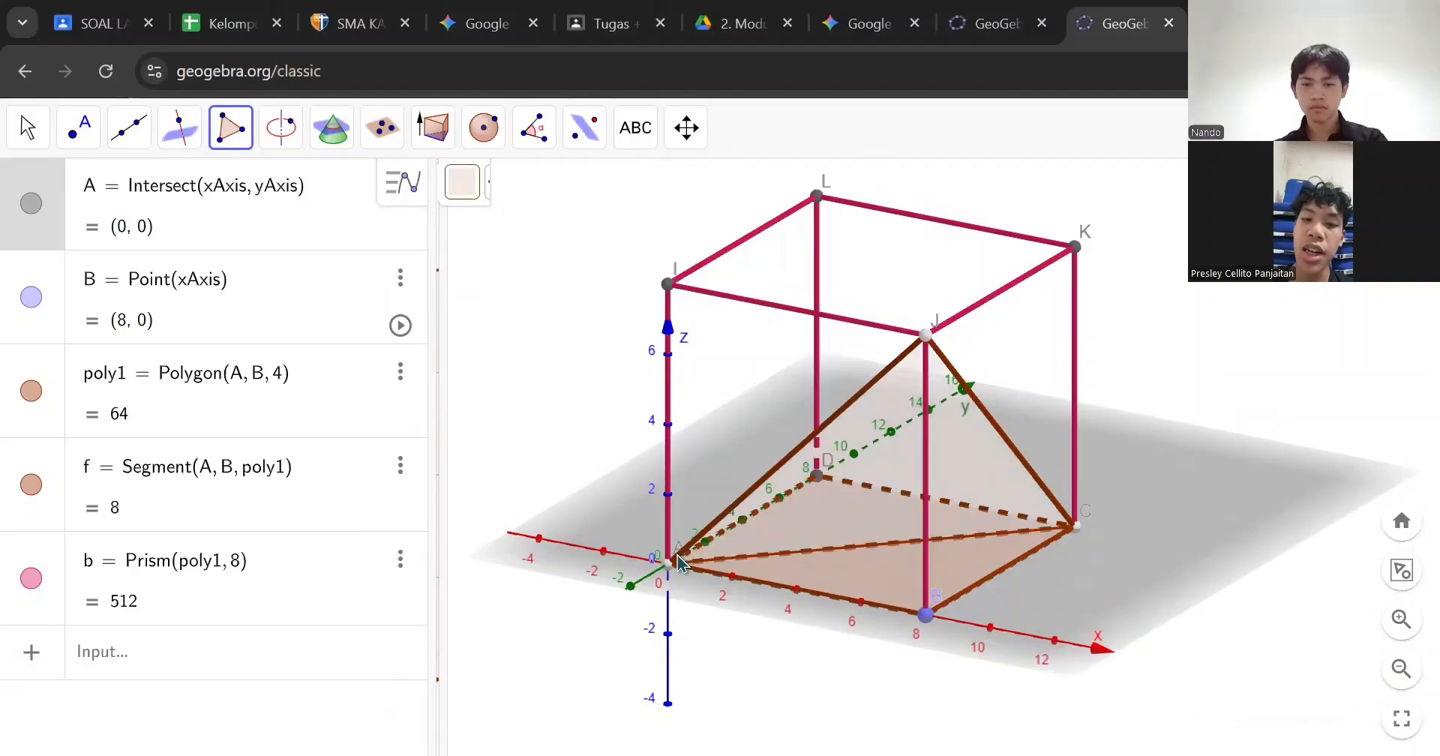
# Step: Place a midpoint on the cube's upper edge IL
pyautogui.click(686, 131)
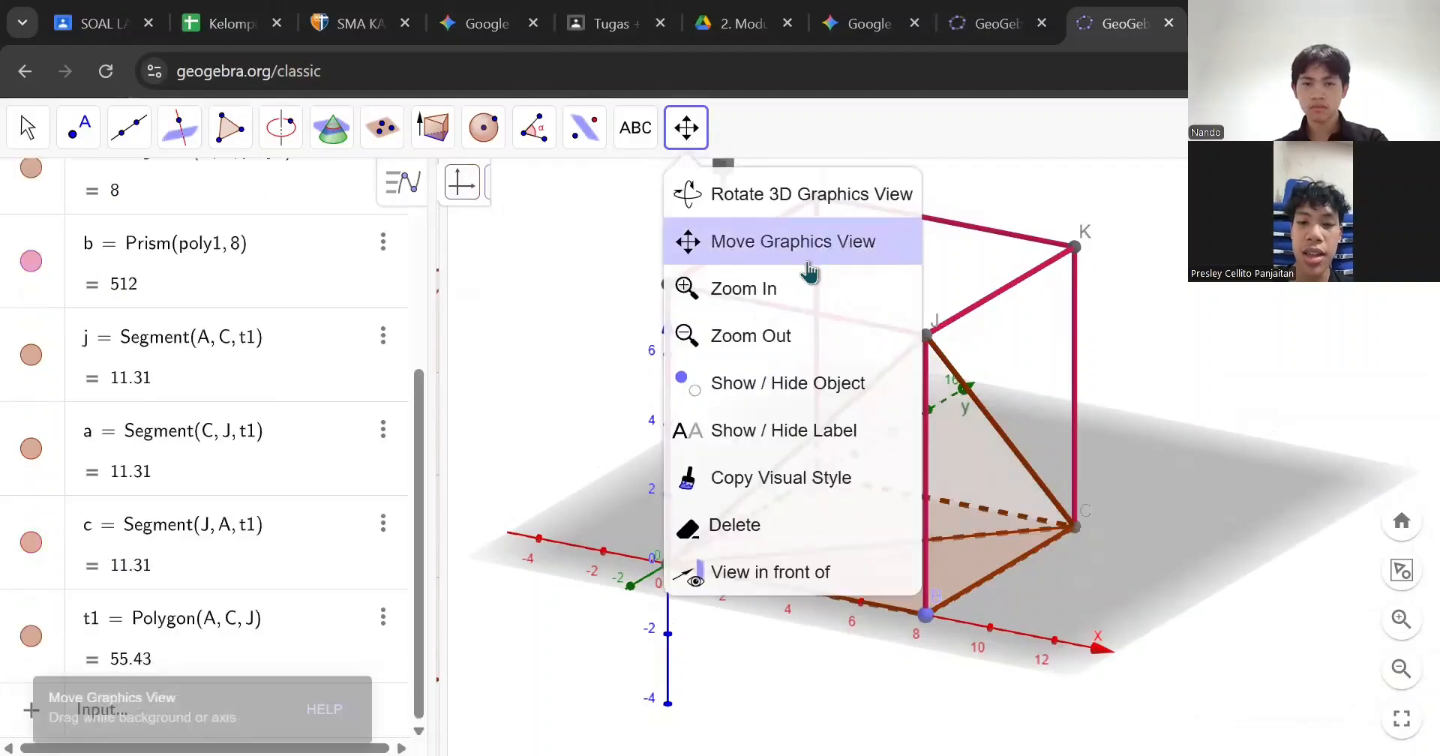
pyautogui.click(799, 244)
pyautogui.moveTo(1146, 330); pyautogui.dragTo(1146, 333)
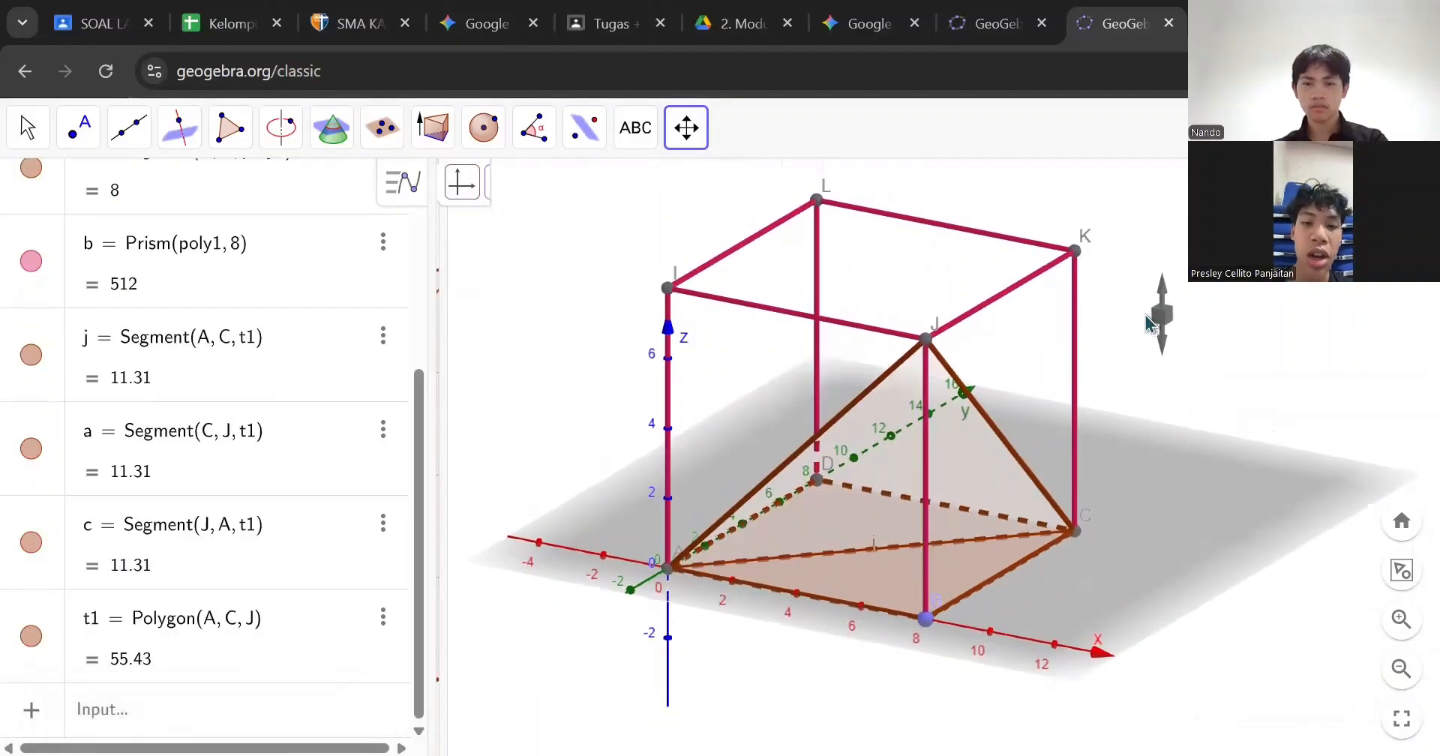
pyautogui.click(90, 138)
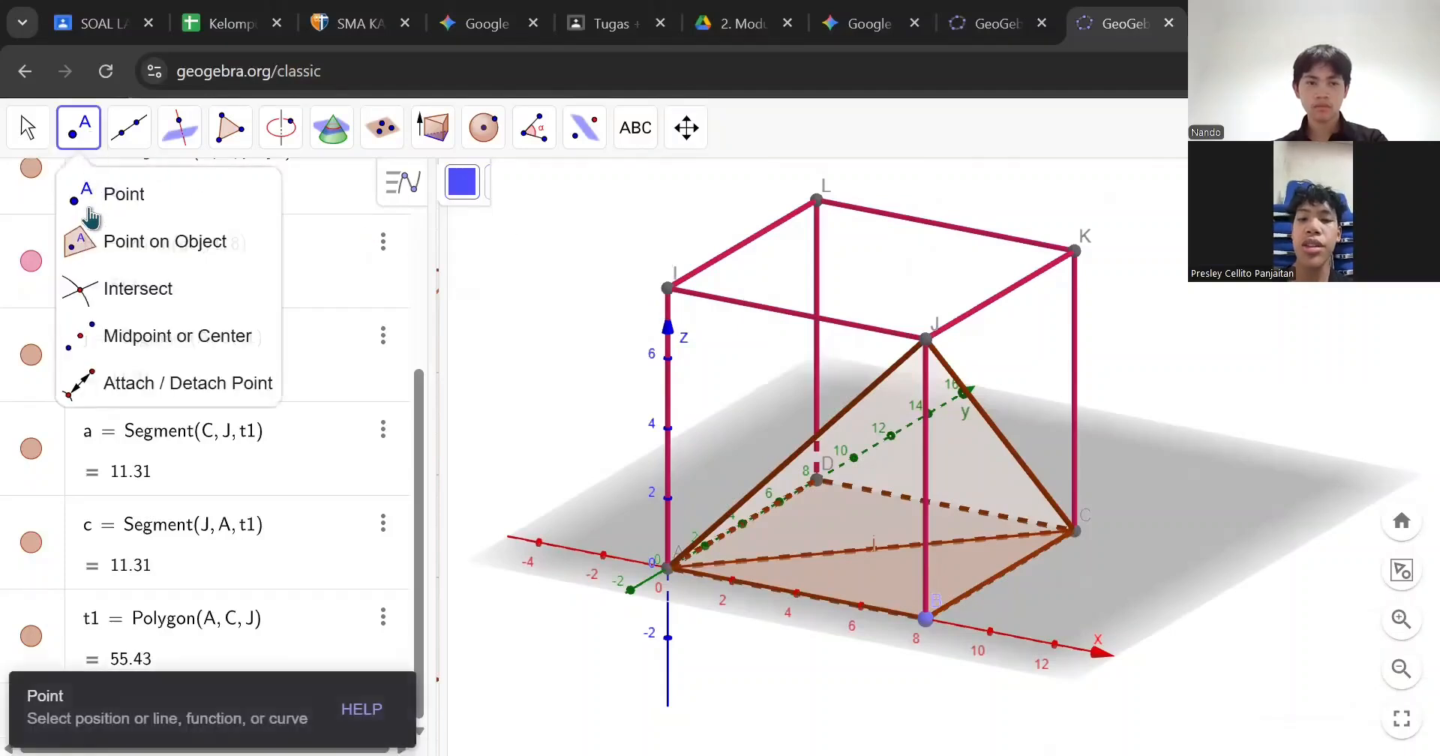
pyautogui.click(120, 342)
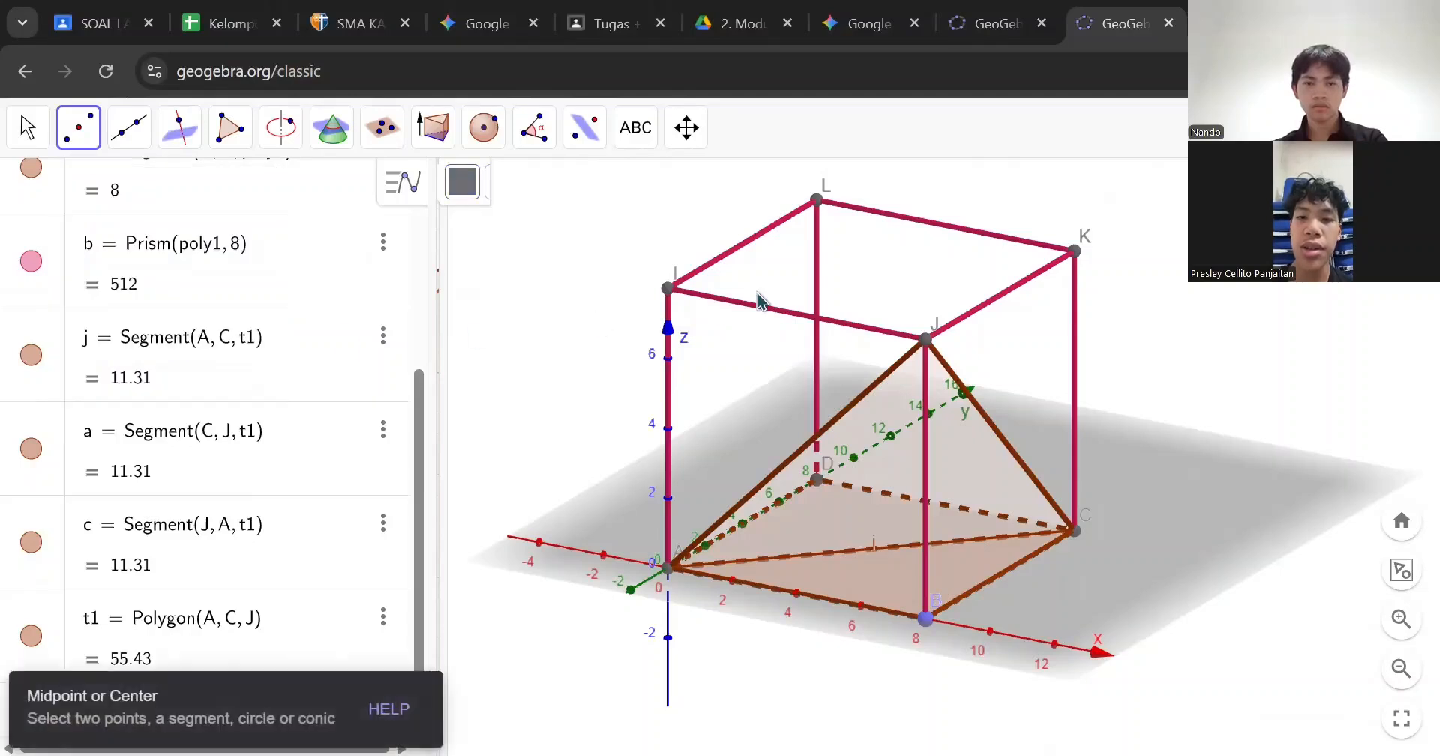
pyautogui.click(752, 244)
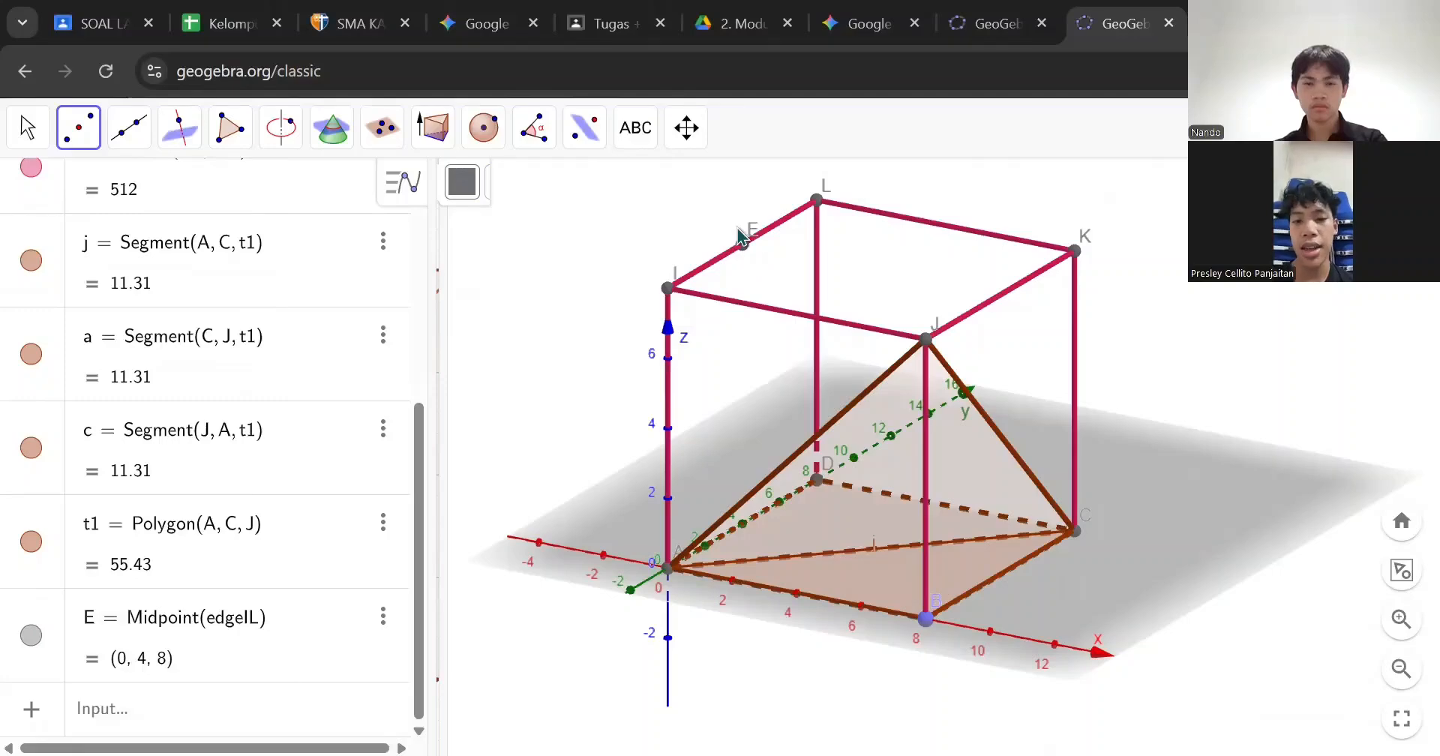
# Step: Construct a line through midpoint E perpendicular to the plane of triangle ACJ
pyautogui.click(678, 143)
pyautogui.moveTo(1211, 302); pyautogui.dragTo(1189, 316)
pyautogui.click(688, 137)
pyautogui.click(760, 204)
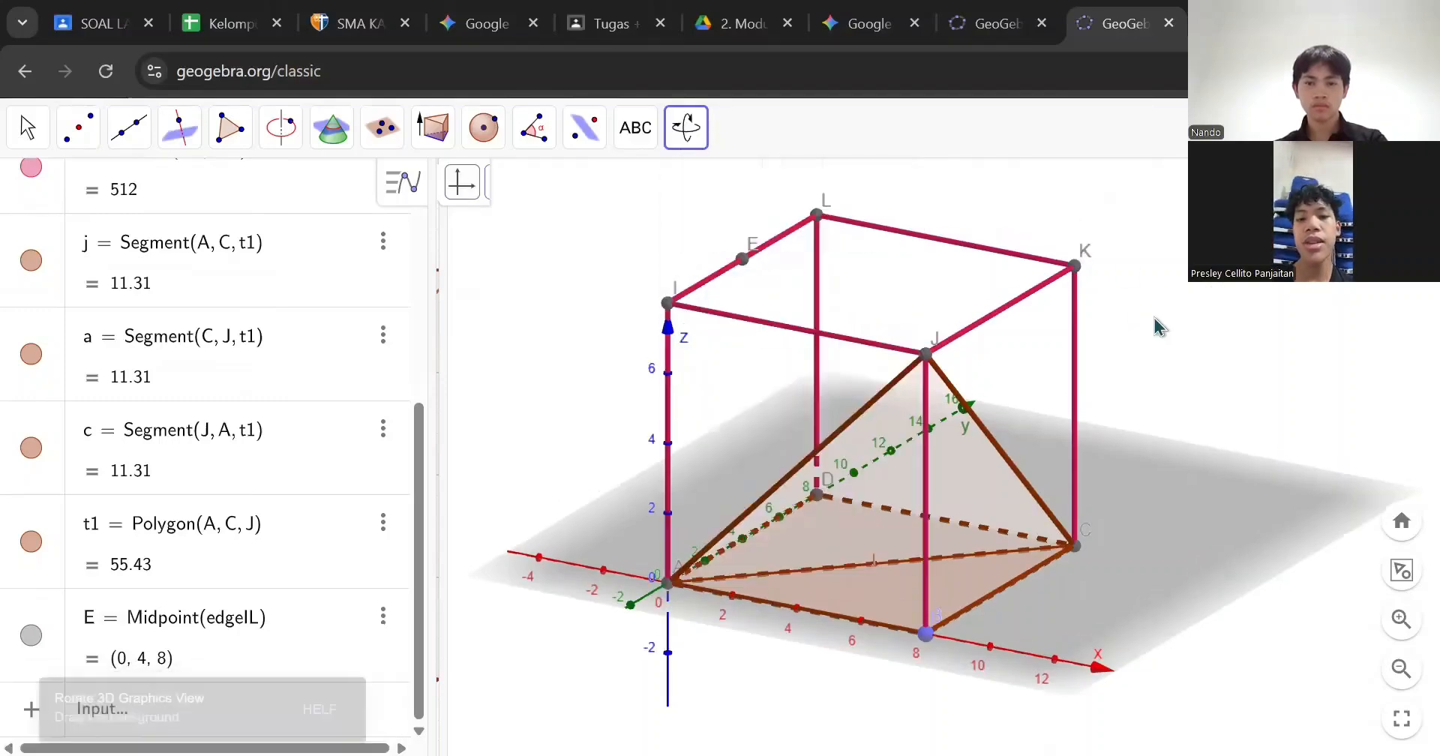
pyautogui.moveTo(1132, 357); pyautogui.dragTo(1040, 351)
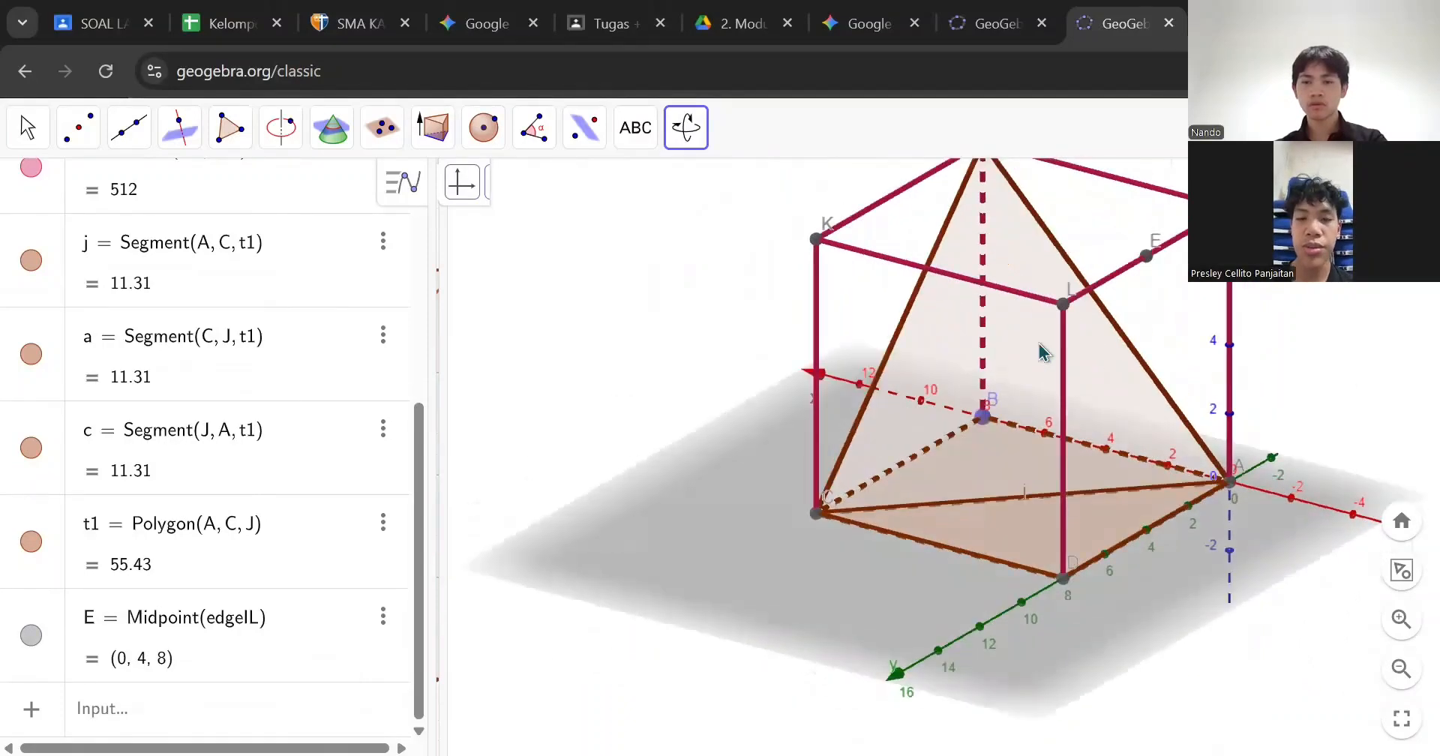
pyautogui.click(704, 144)
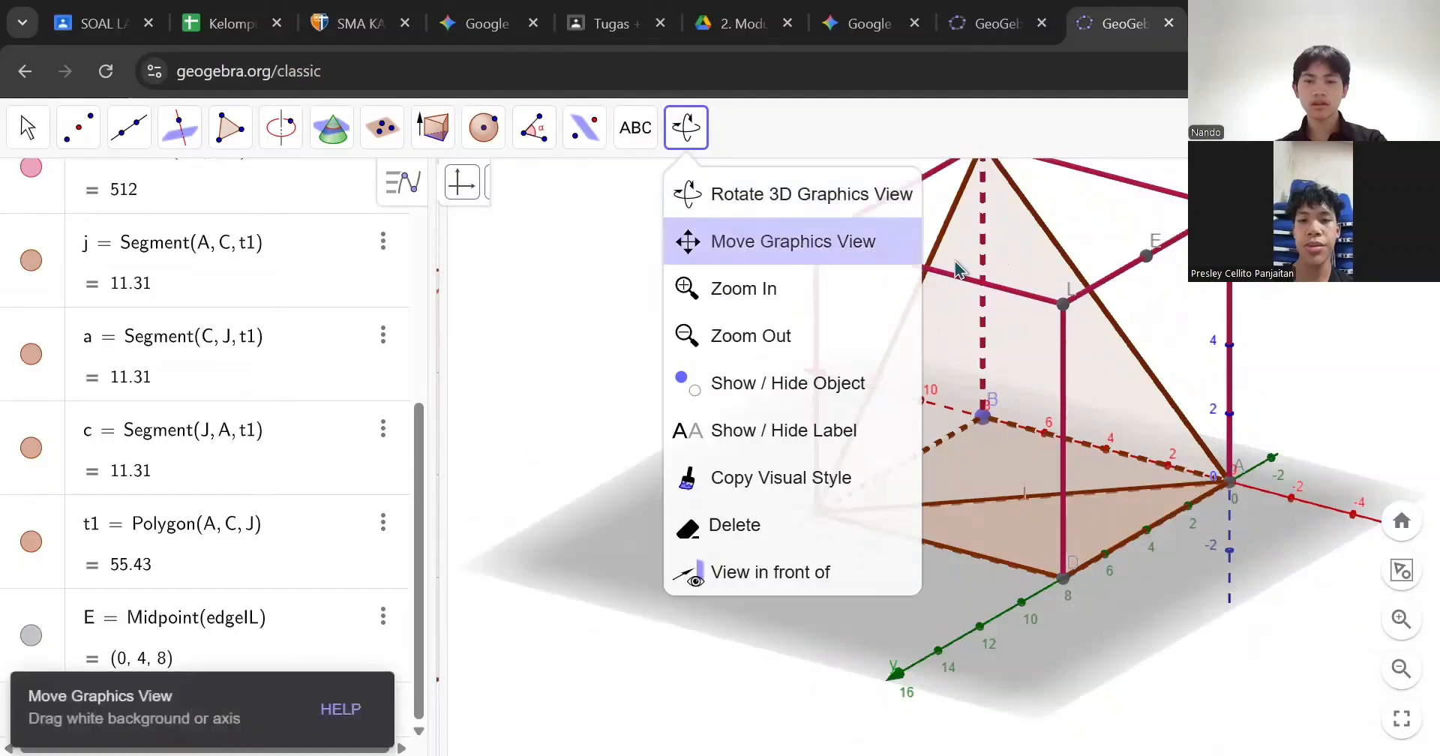
pyautogui.click(769, 239)
pyautogui.moveTo(1298, 353); pyautogui.dragTo(1296, 404)
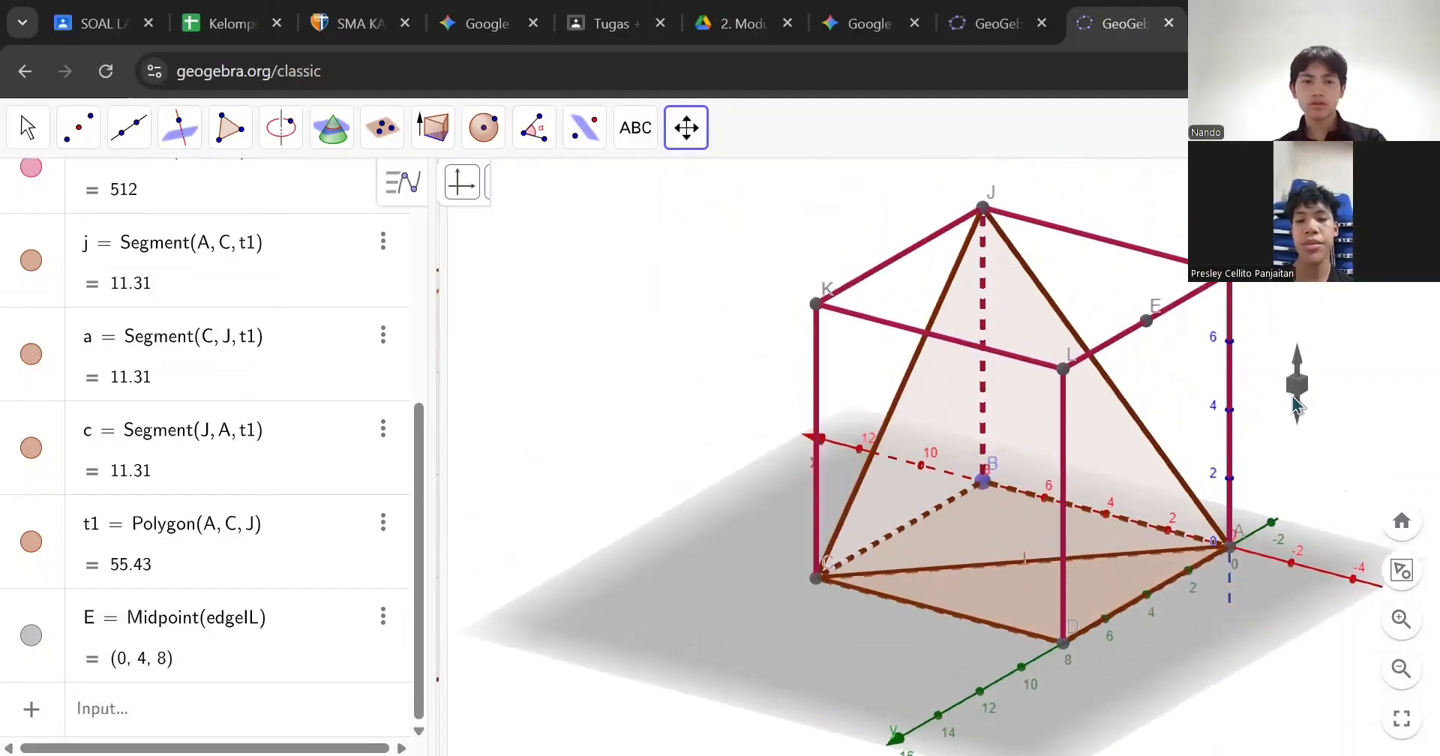
pyautogui.click(199, 139)
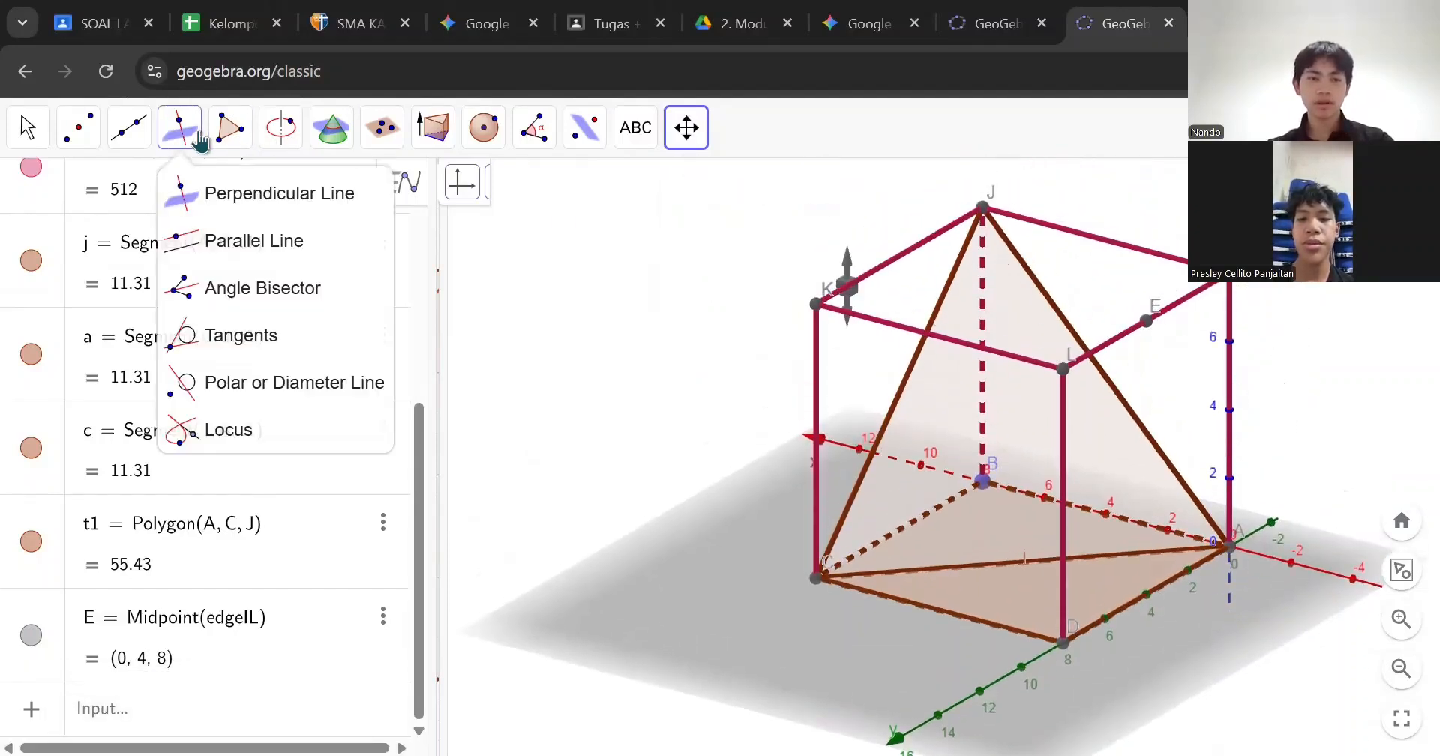
pyautogui.click(219, 197)
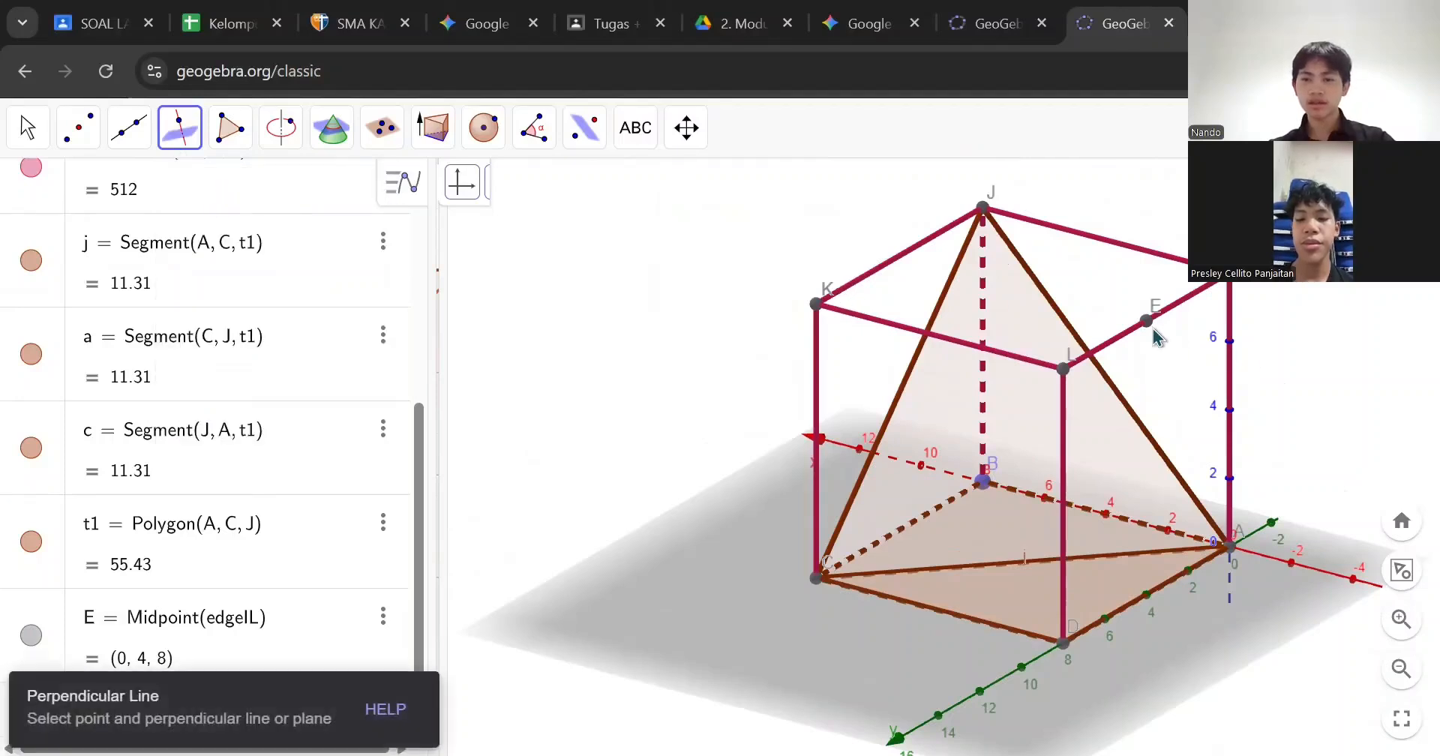
pyautogui.click(1148, 323)
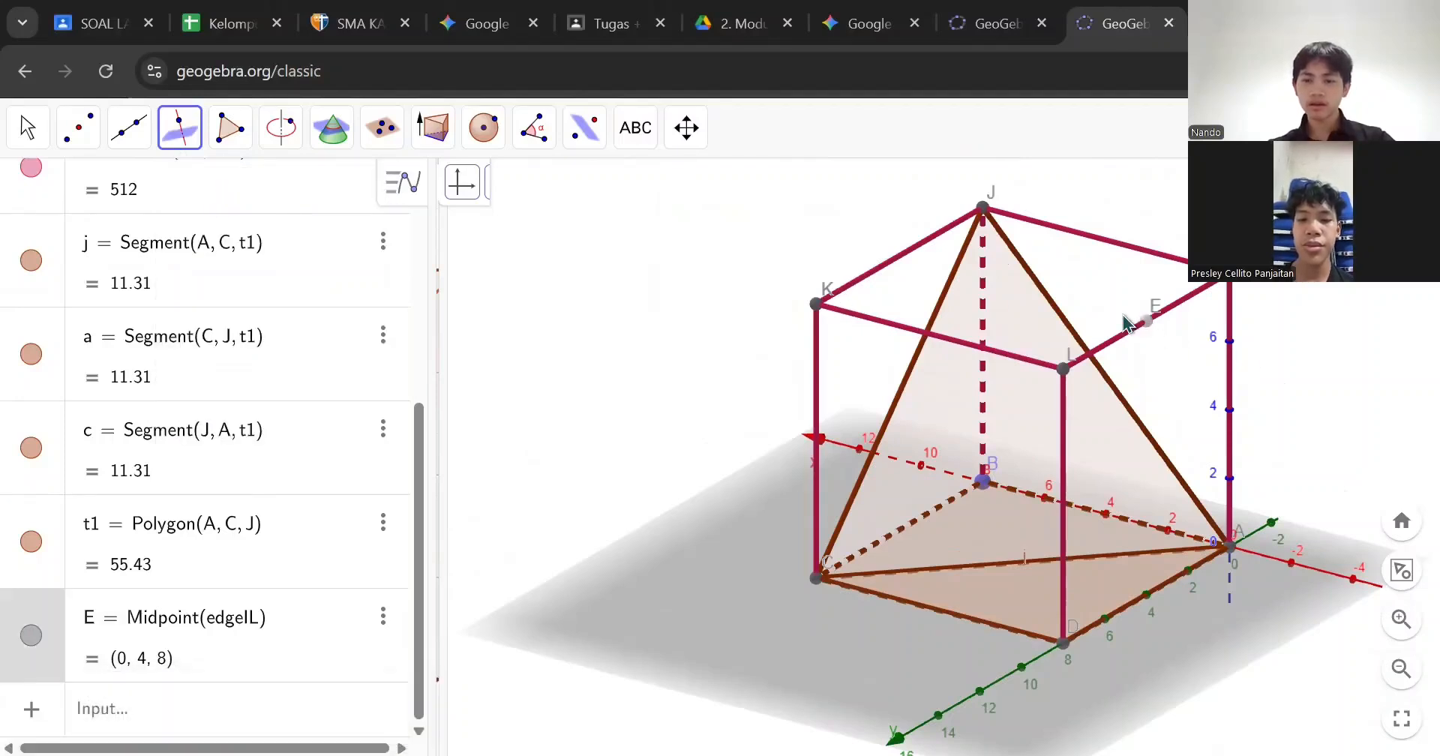
pyautogui.click(1025, 315)
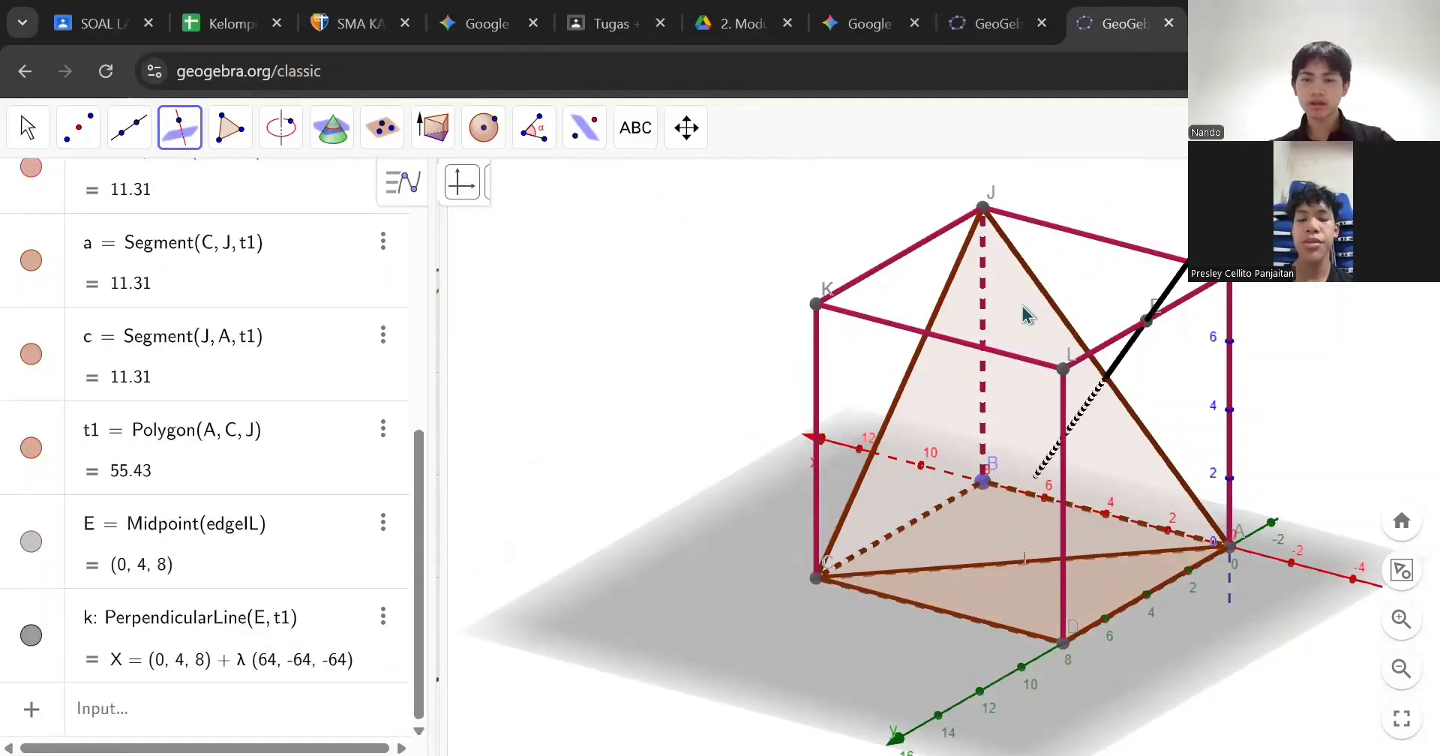
# Step: Place a point where the perpendicular line from E crosses the triangle's side JA
pyautogui.click(685, 129)
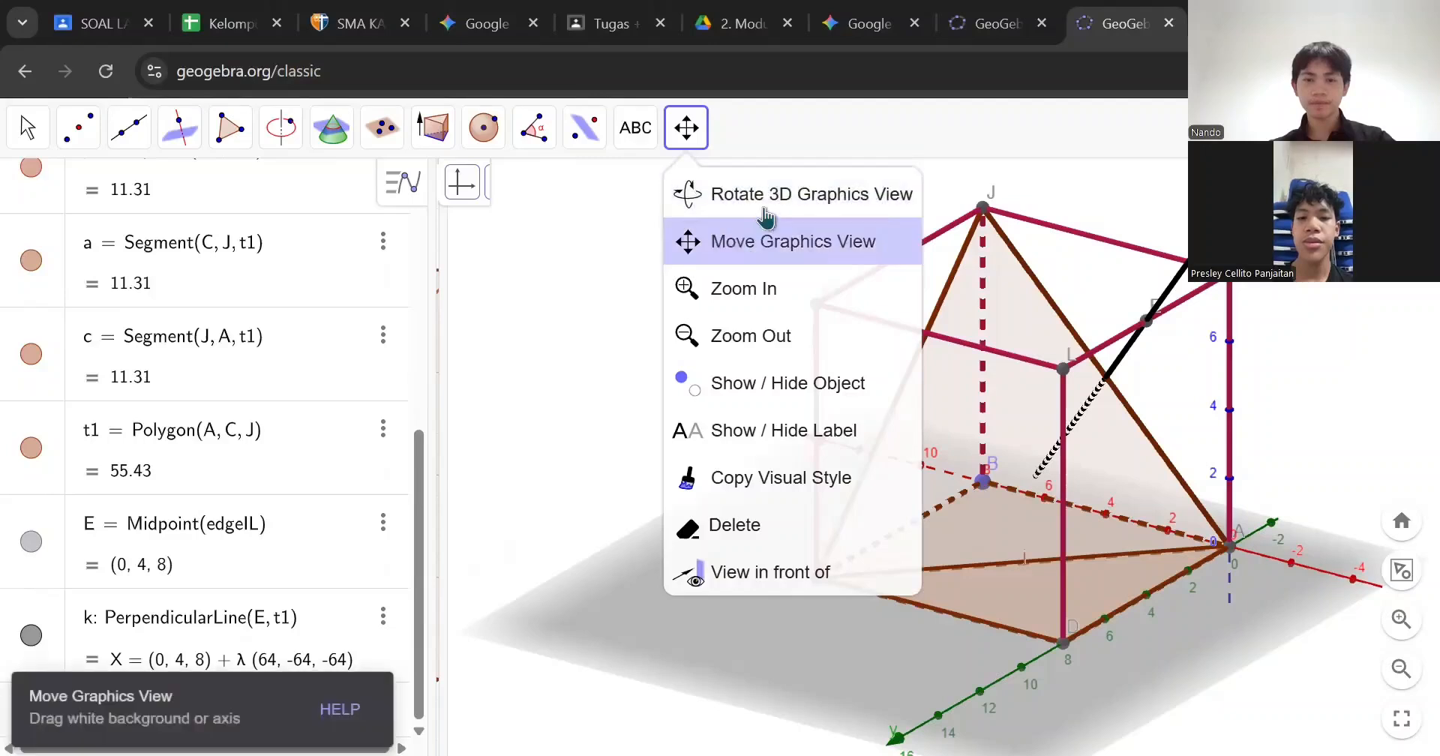
pyautogui.click(750, 187)
pyautogui.moveTo(745, 289); pyautogui.dragTo(795, 293)
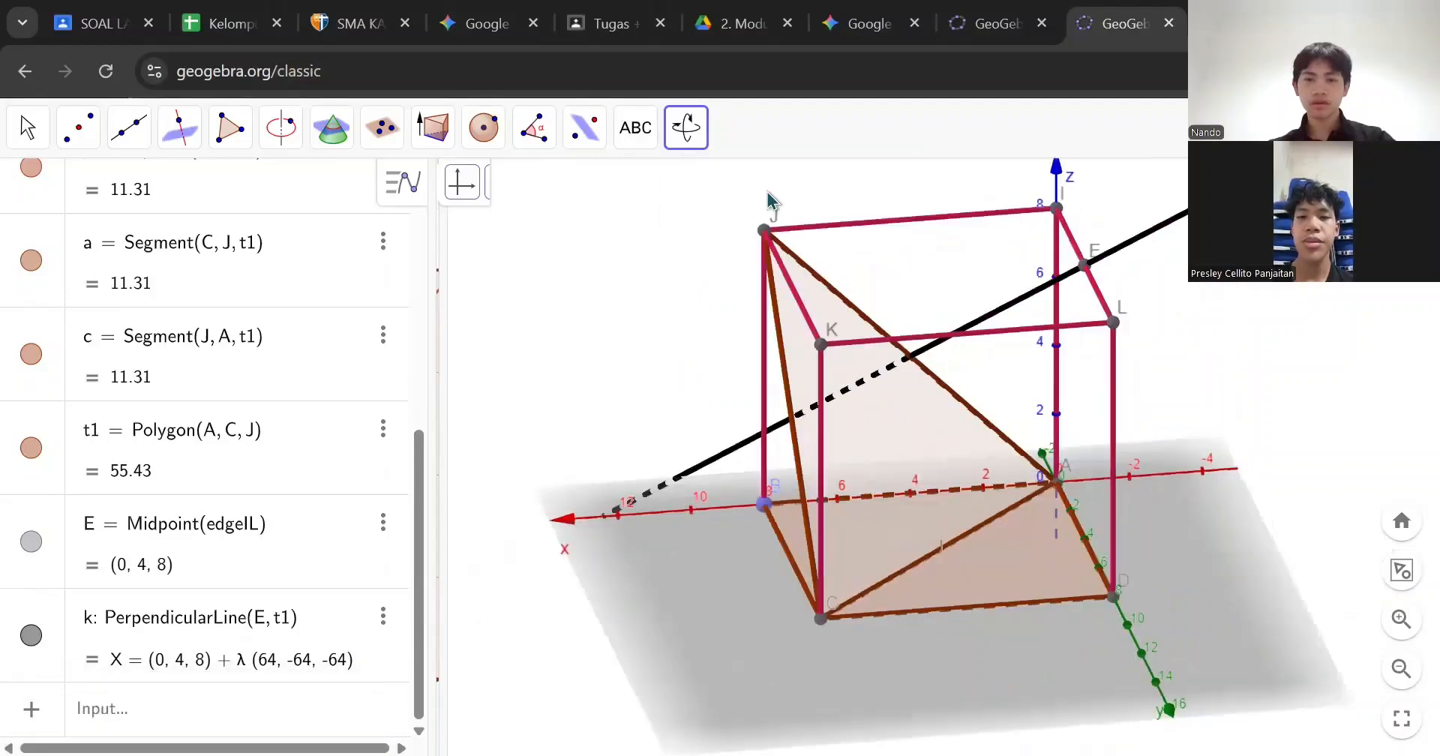
pyautogui.click(694, 139)
pyautogui.click(759, 241)
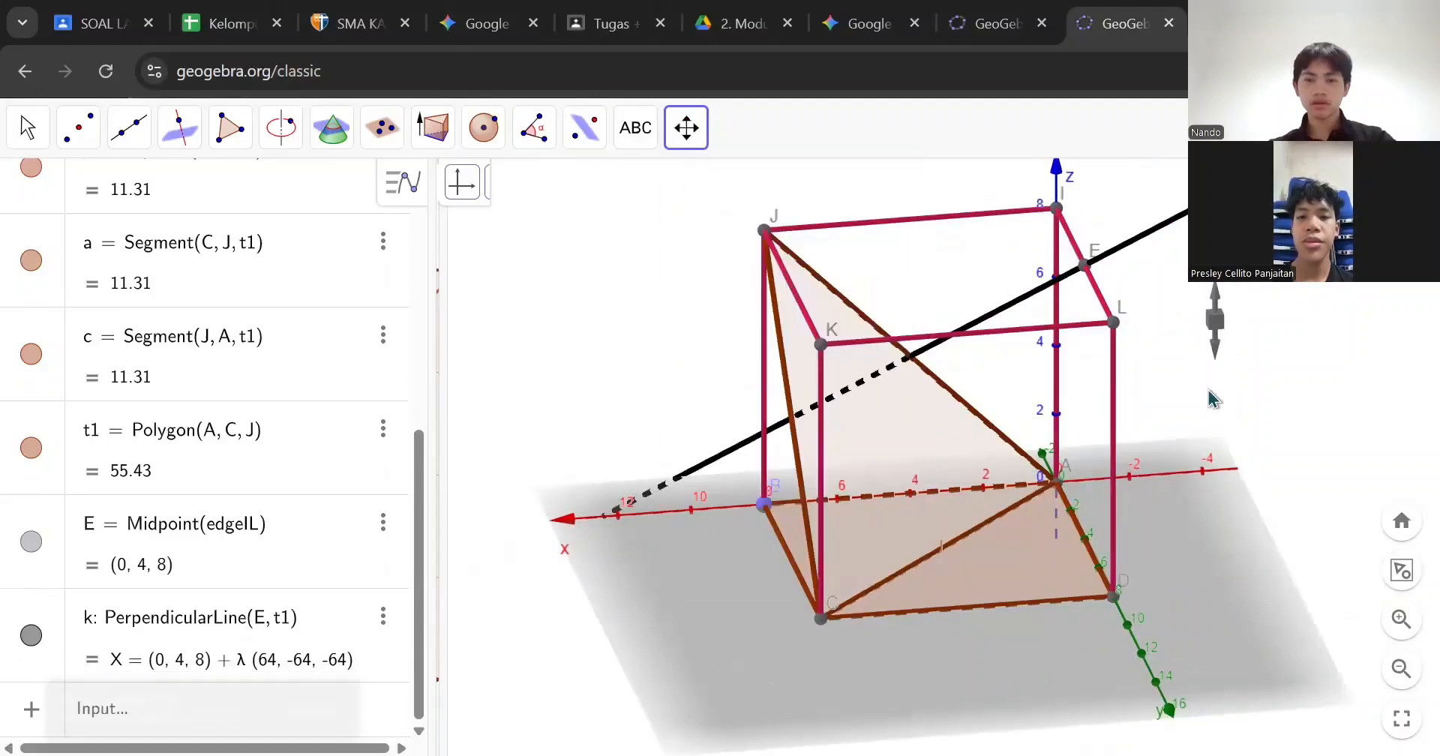
pyautogui.moveTo(1214, 321); pyautogui.dragTo(1211, 395)
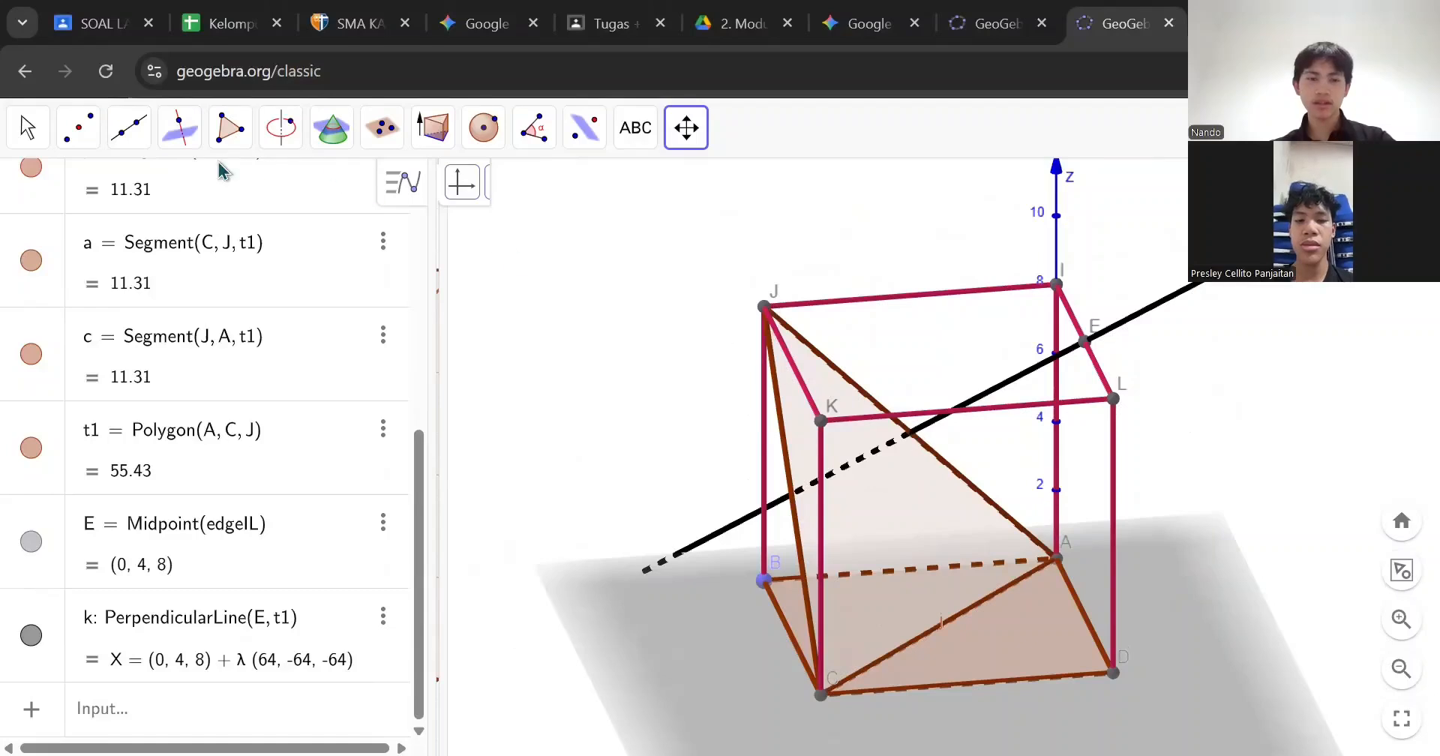
pyautogui.click(78, 129)
pyautogui.click(109, 192)
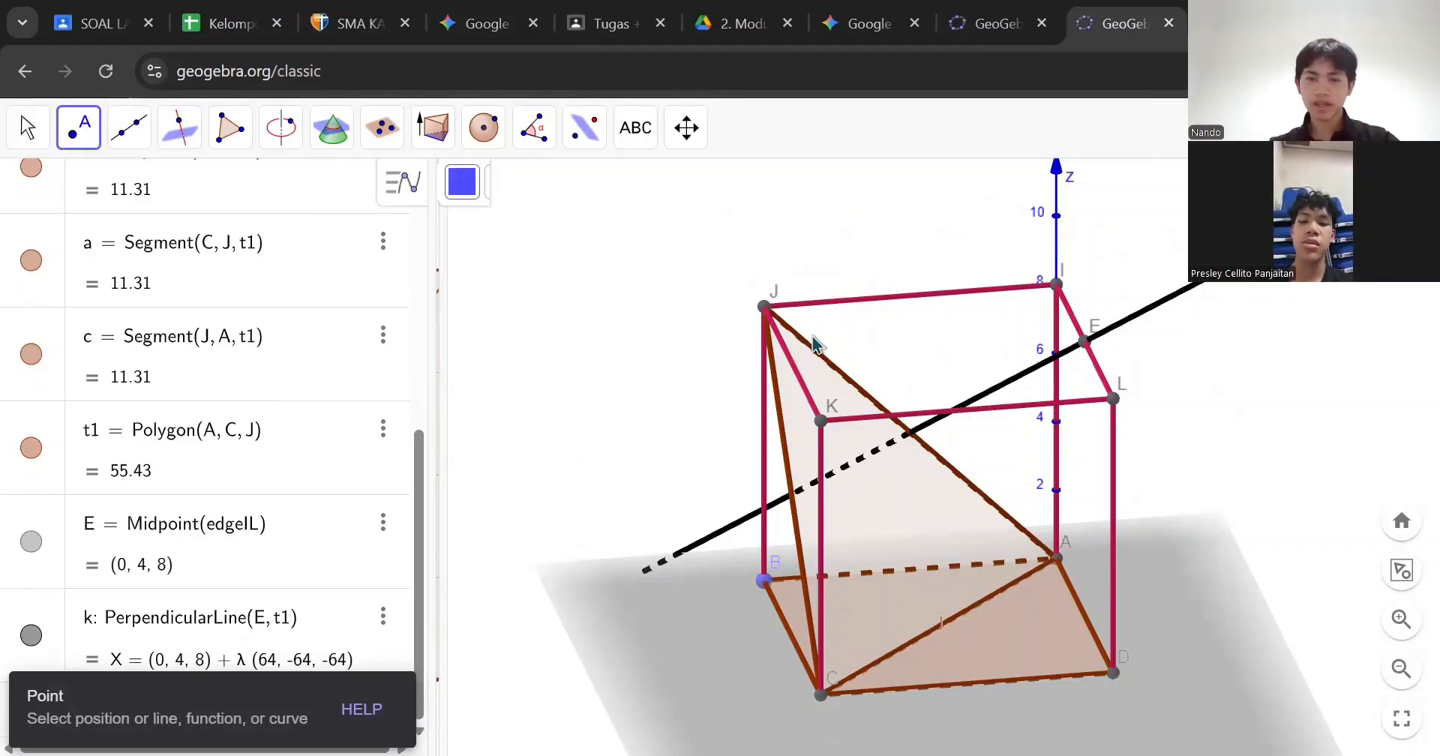
pyautogui.click(909, 434)
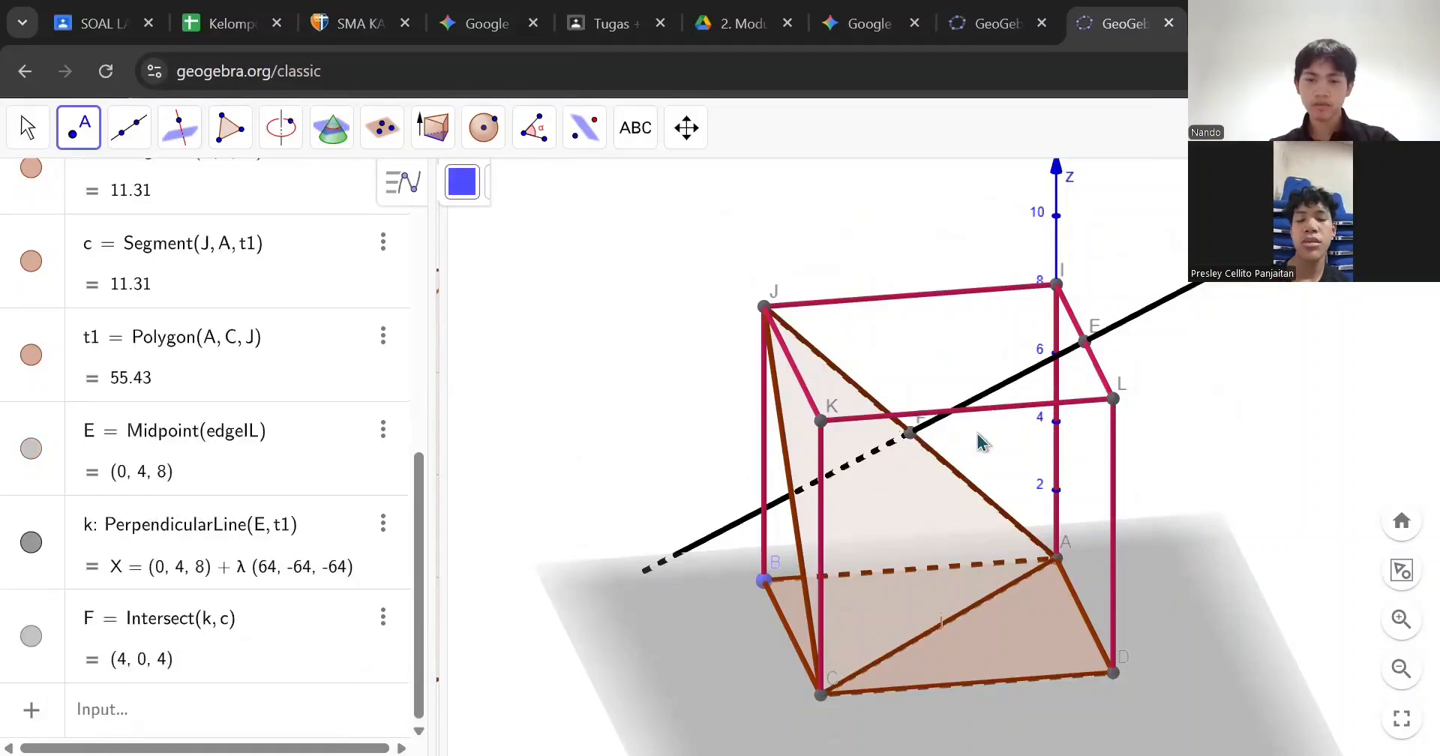
# Step: Draw a segment from E to the intersection point F and hide the perpendicular line
pyautogui.click(129, 127)
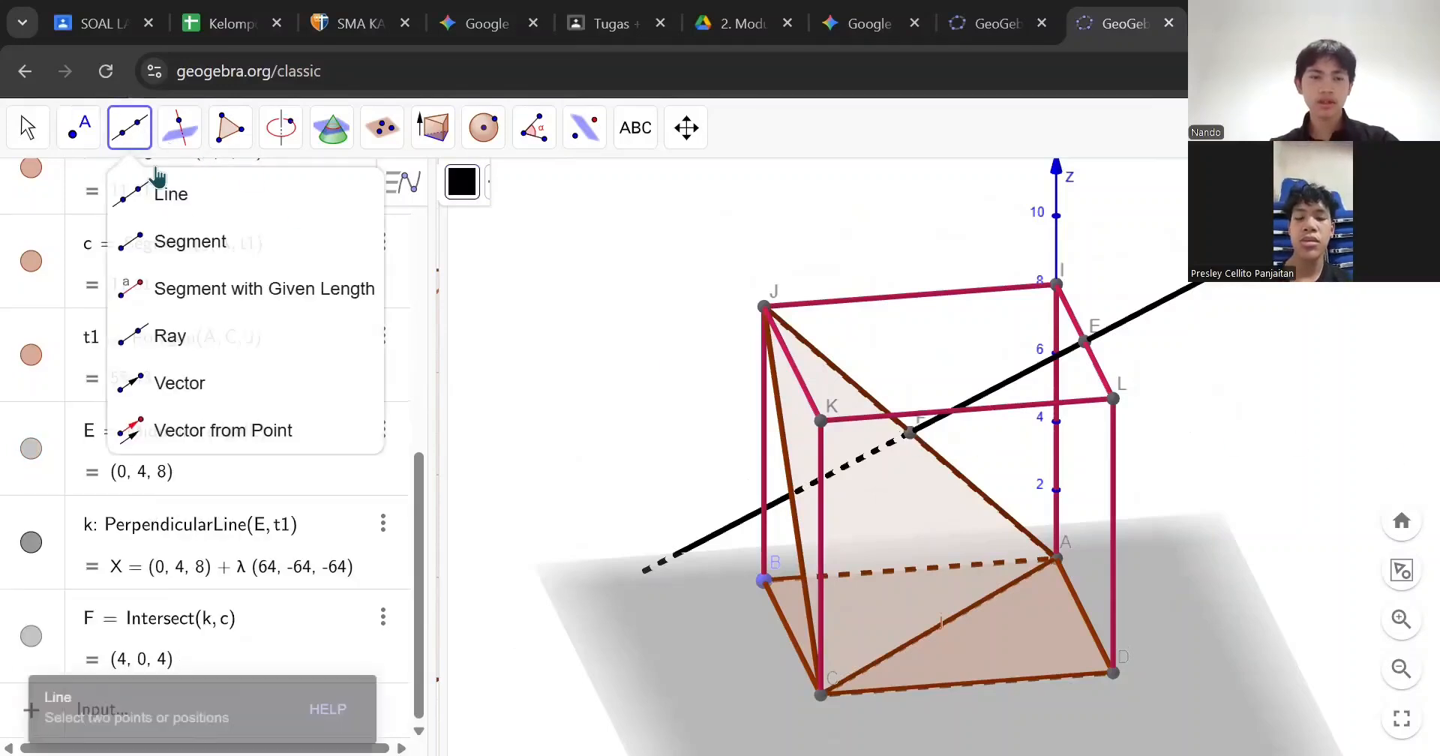
pyautogui.click(201, 246)
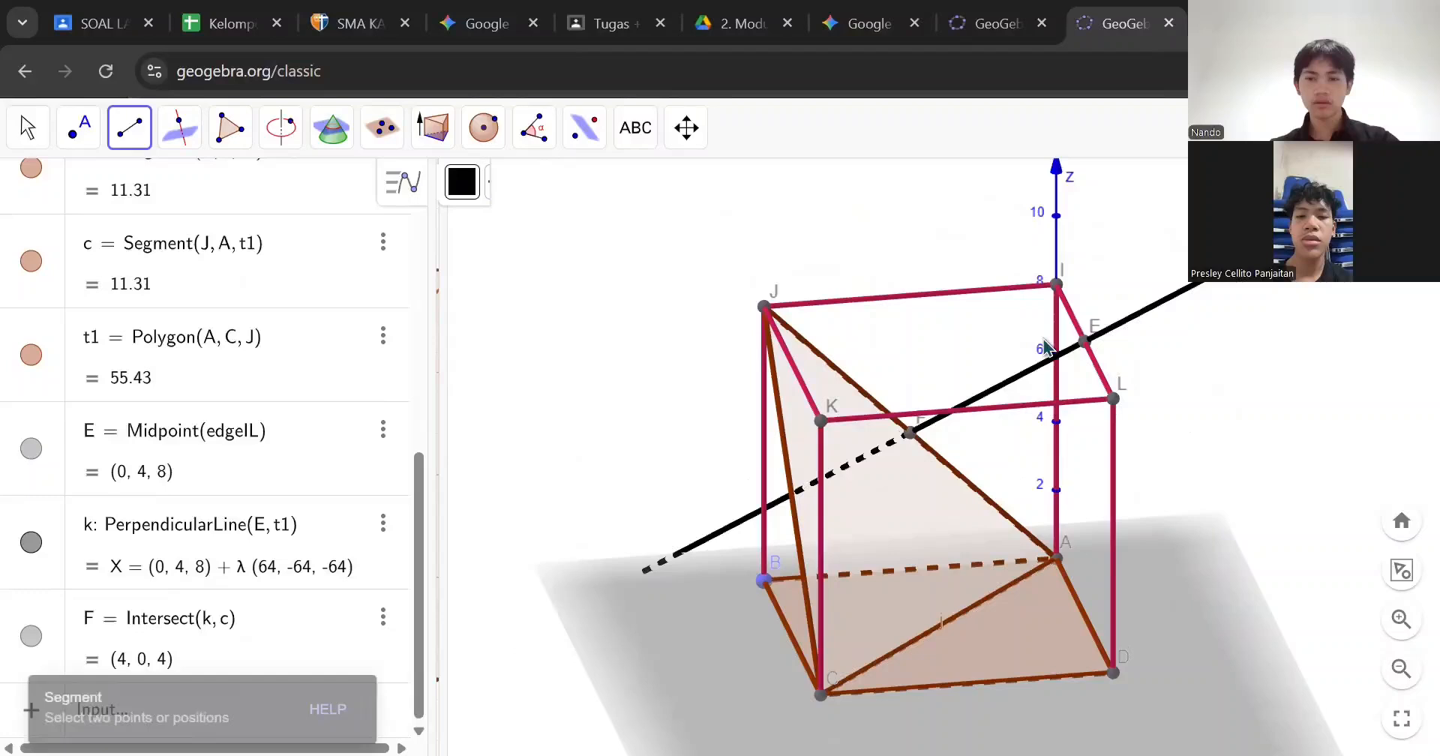
pyautogui.click(1083, 341)
pyautogui.click(909, 433)
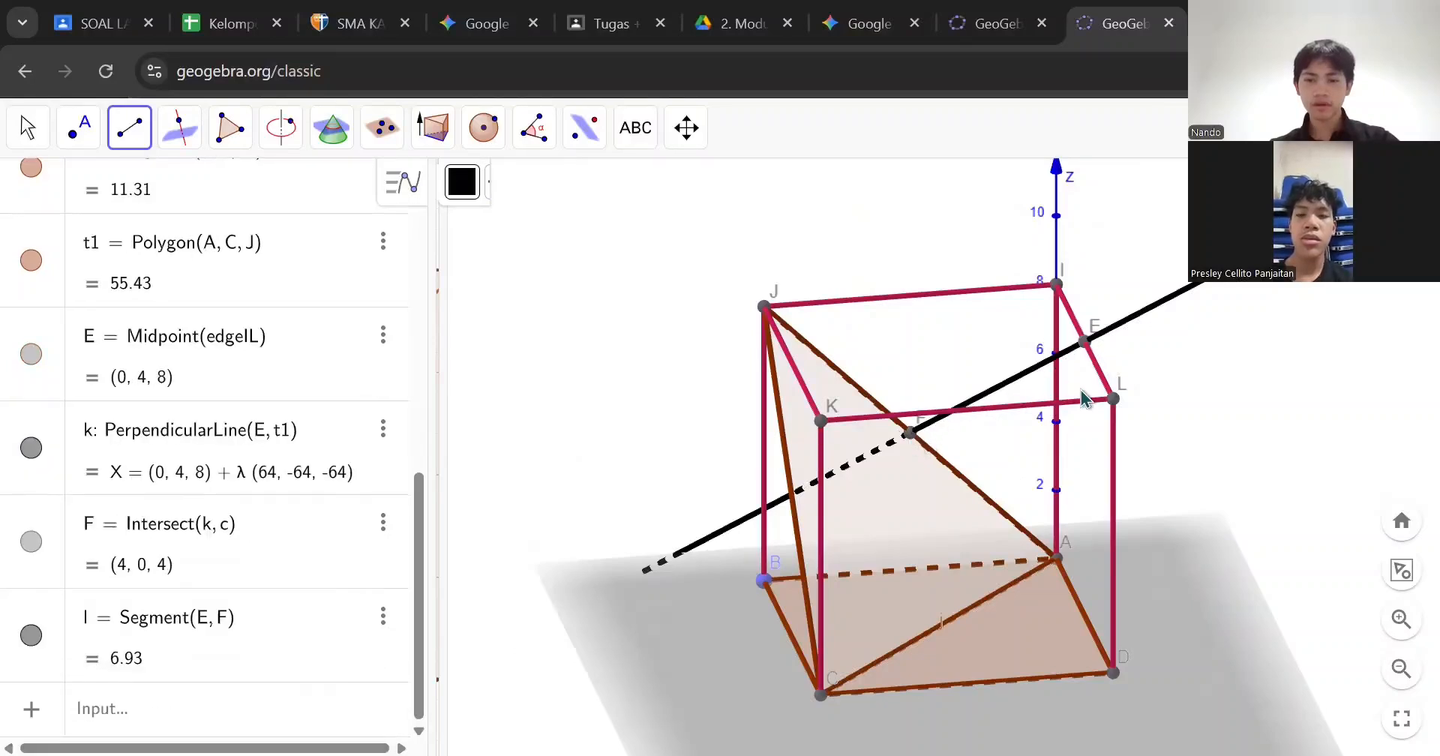
pyautogui.rightClick(1275, 242)
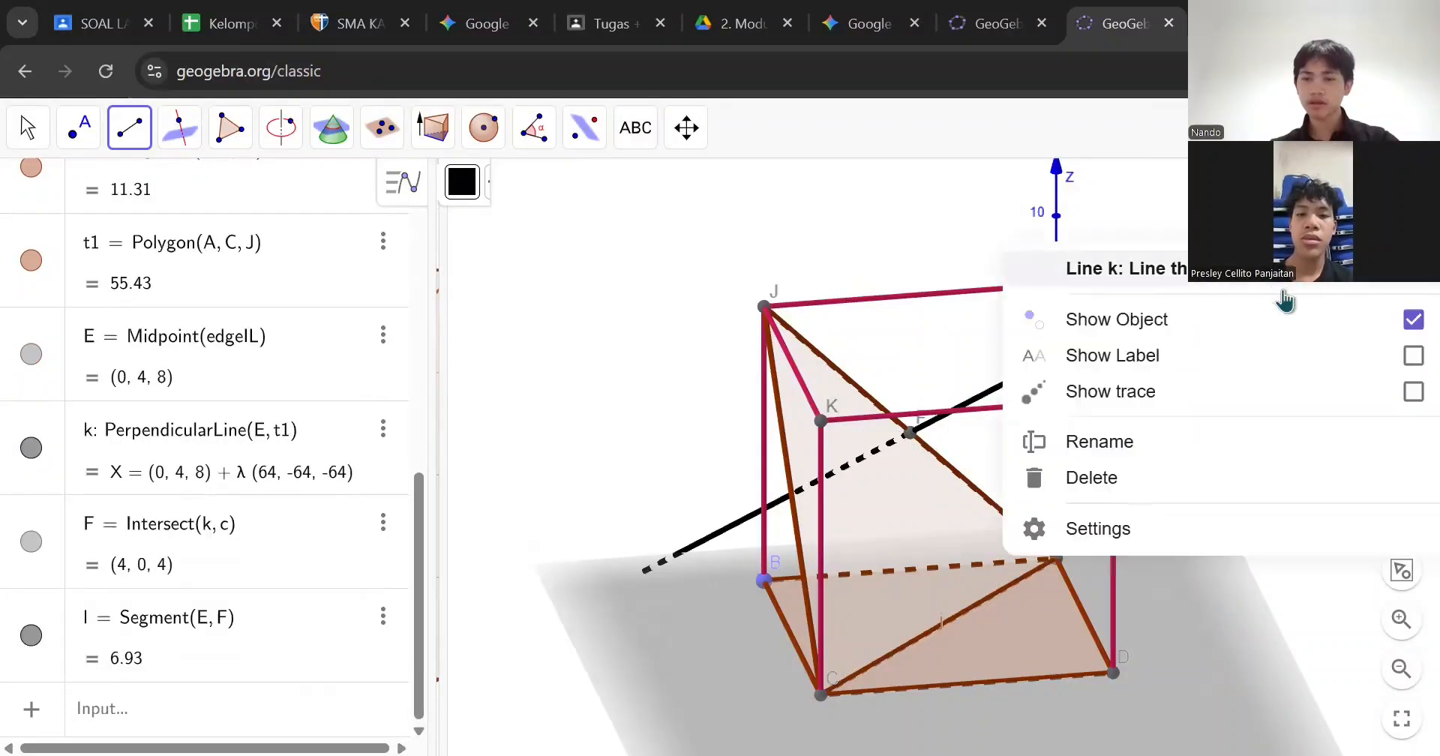
pyautogui.click(1303, 316)
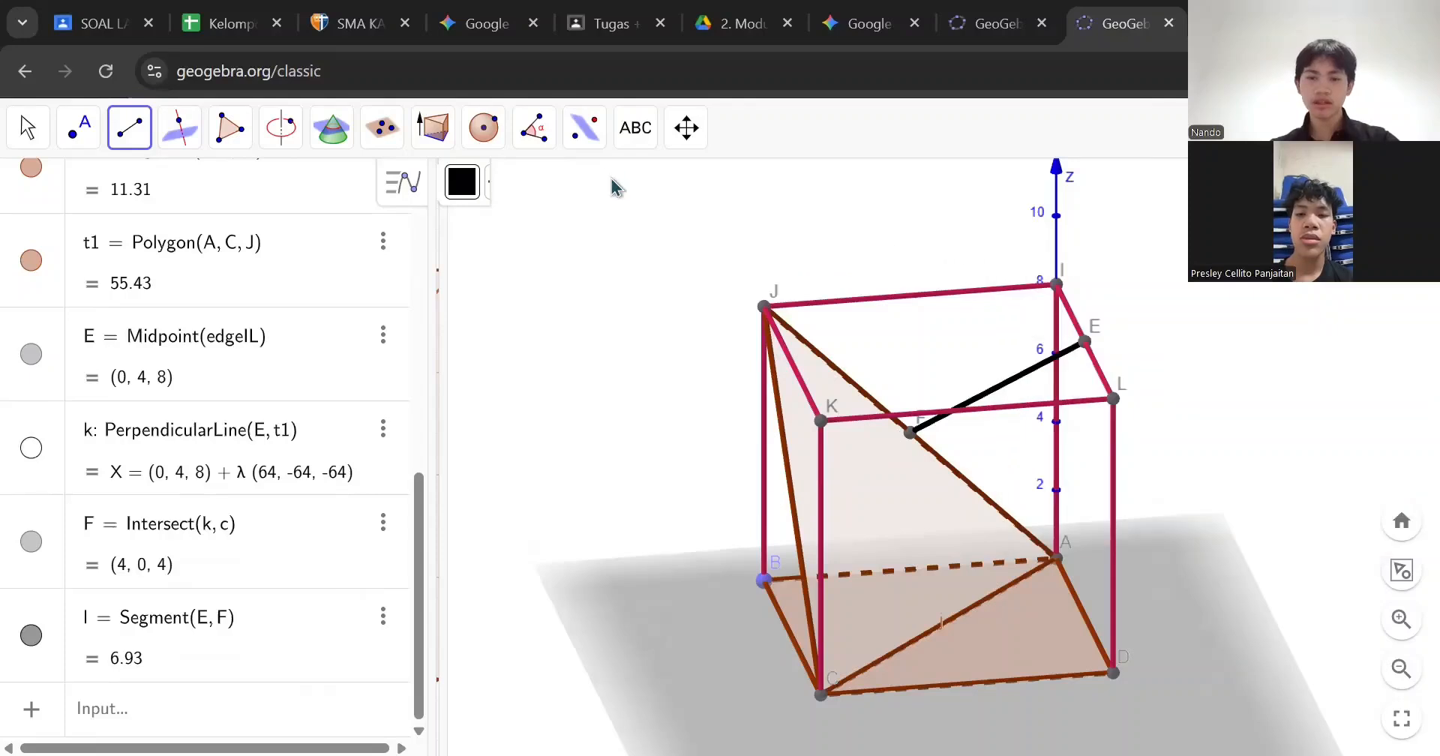
# Step: Mark the angle EFJ between segment EF and the triangle's side, with its vertex at F
pyautogui.click(686, 127)
pyautogui.click(834, 201)
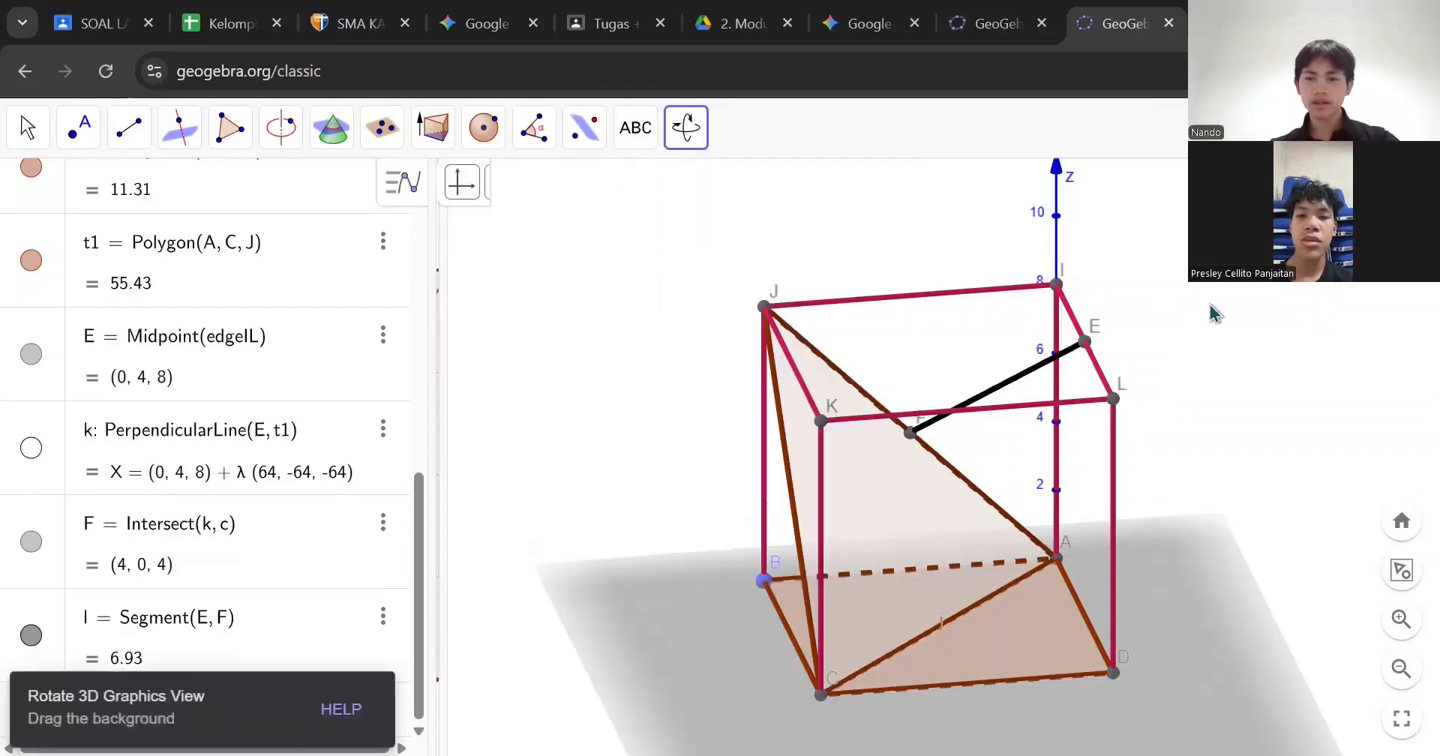
pyautogui.moveTo(1209, 305)
pyautogui.mouseDown()
pyautogui.moveTo(1227, 306)
pyautogui.moveTo(1213, 312)
pyautogui.mouseUp()
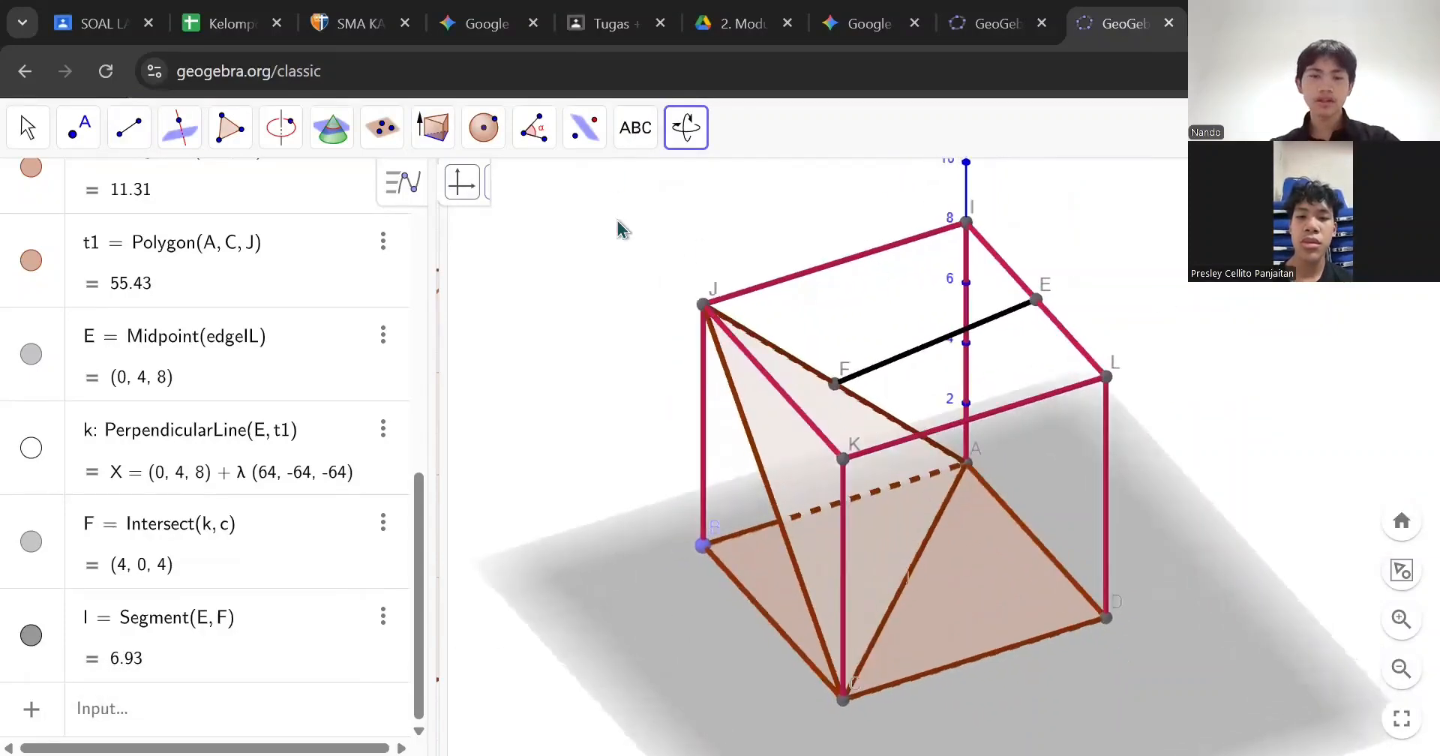
pyautogui.click(545, 137)
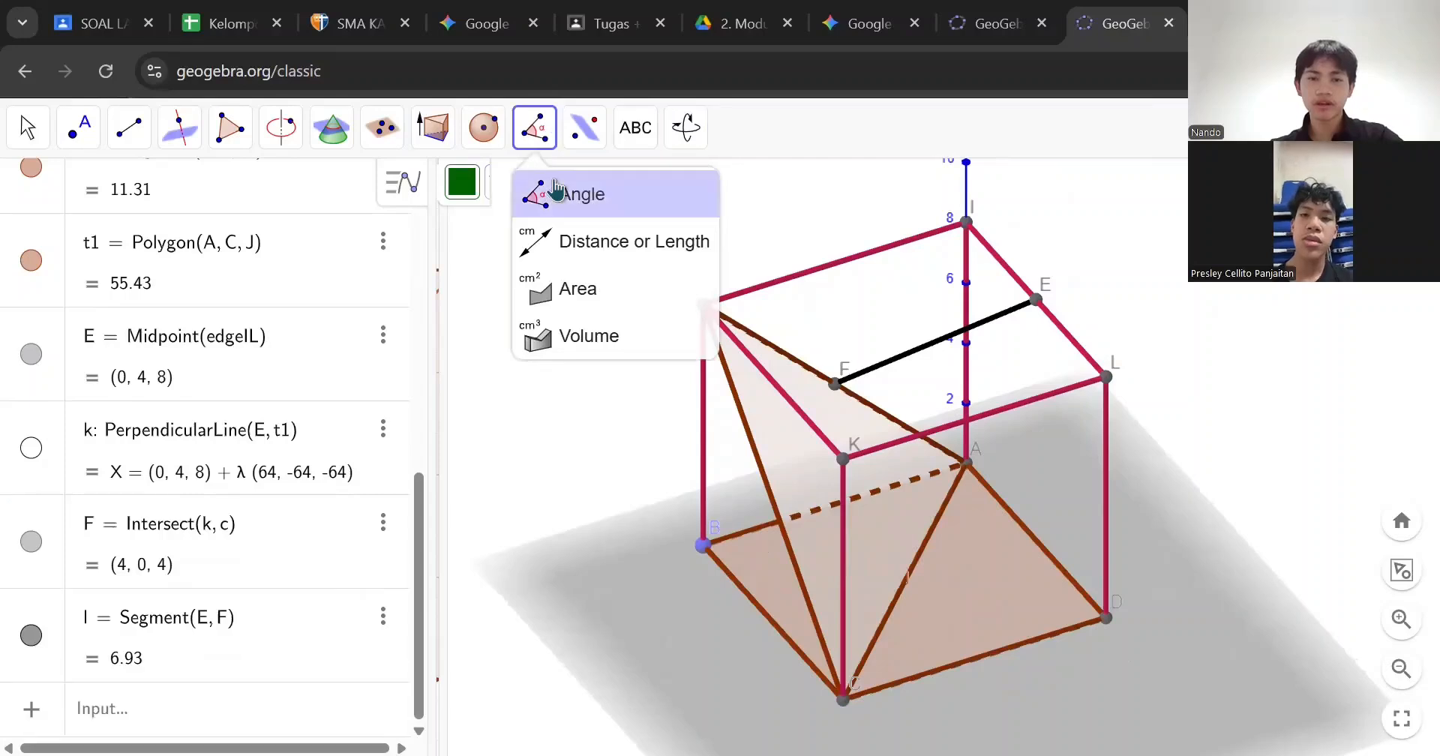
pyautogui.click(526, 198)
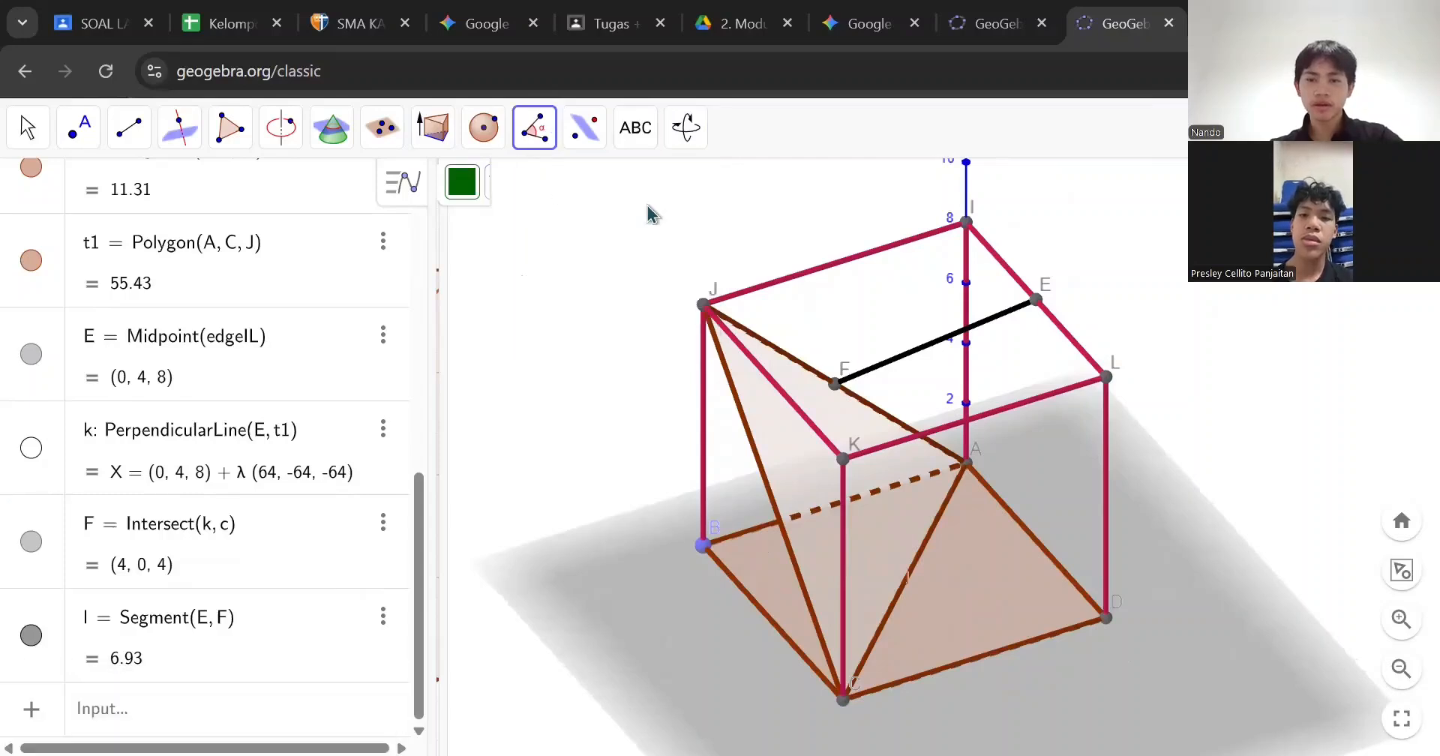
pyautogui.click(1036, 302)
pyautogui.click(834, 382)
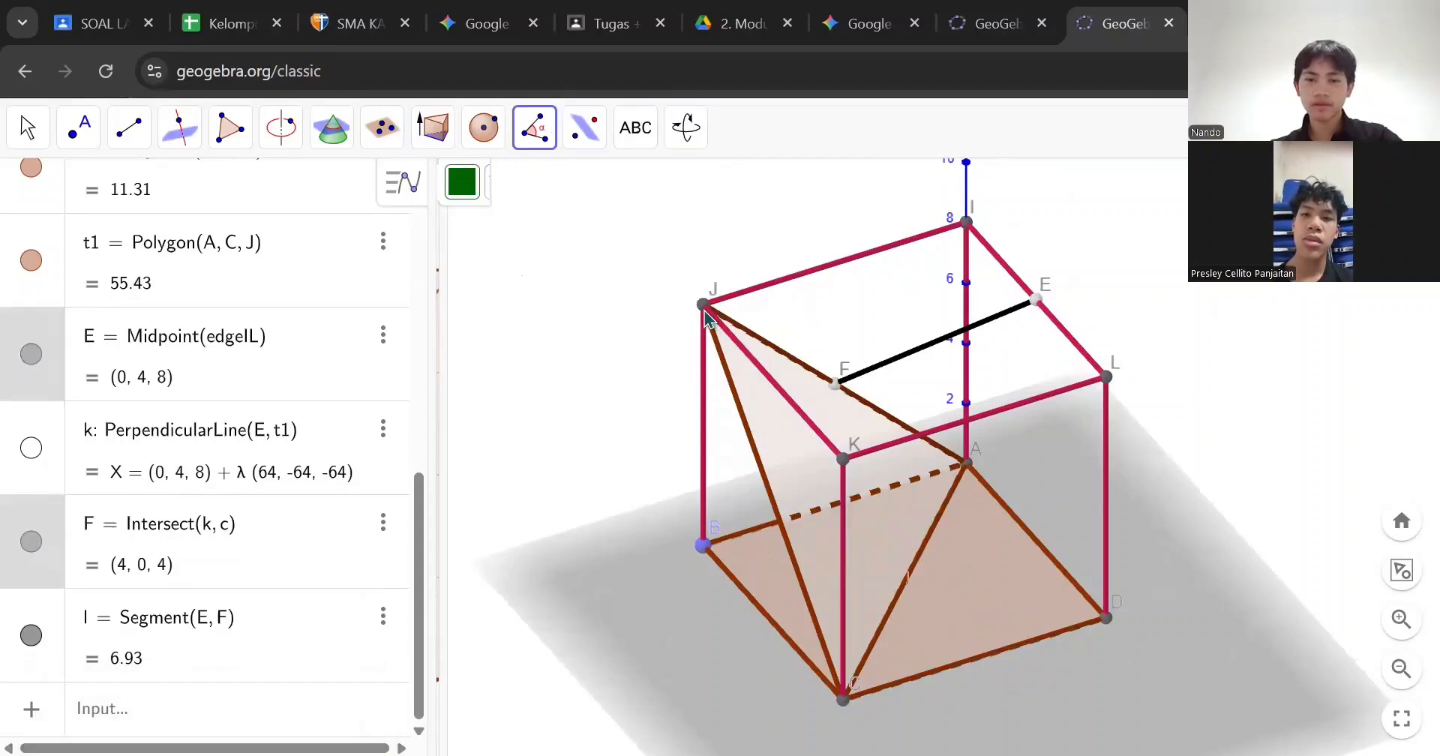
pyautogui.click(704, 307)
pyautogui.click(687, 127)
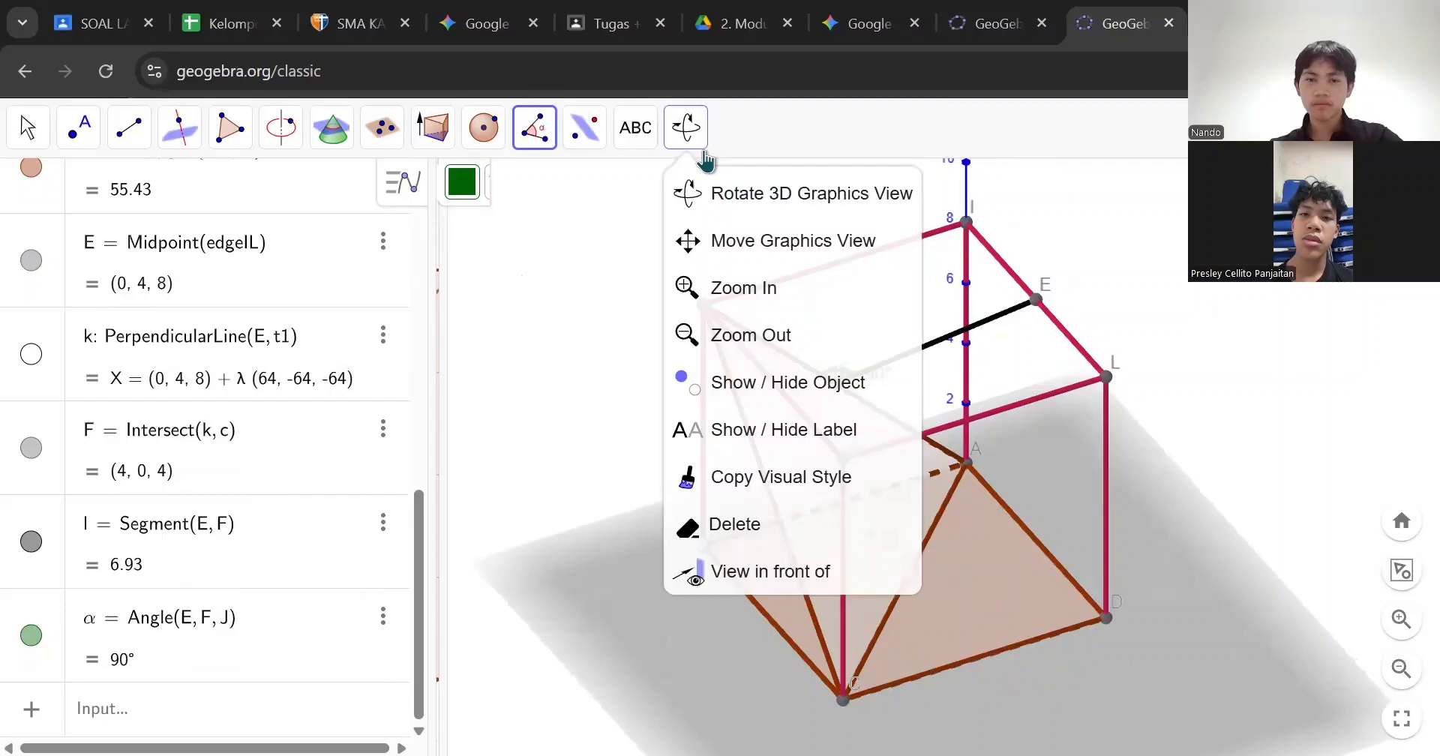
pyautogui.click(873, 212)
pyautogui.moveTo(885, 225); pyautogui.dragTo(1195, 318)
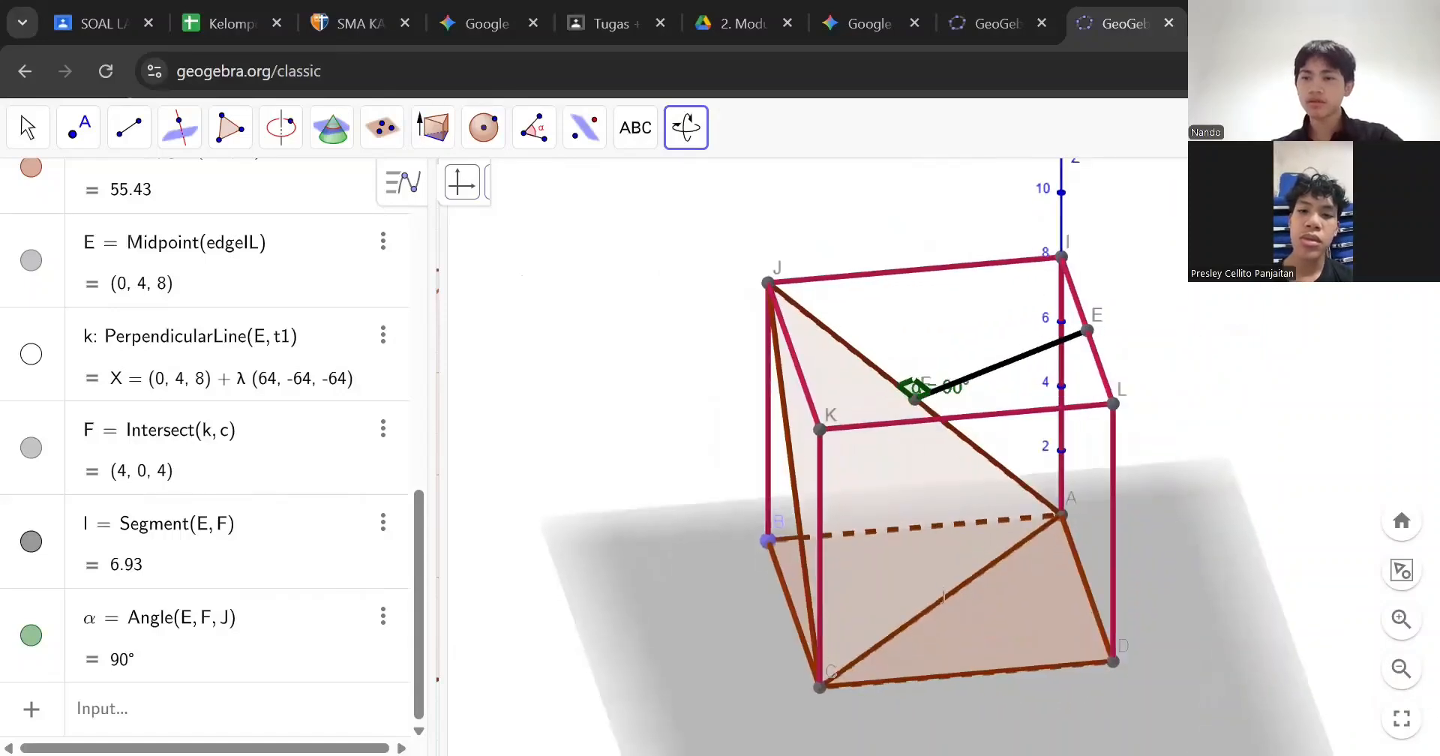
# Step: Show the CAS view and compute the exact distance between E and F with Distance(E, F)
pyautogui.click(1415, 182)
pyautogui.click(1376, 182)
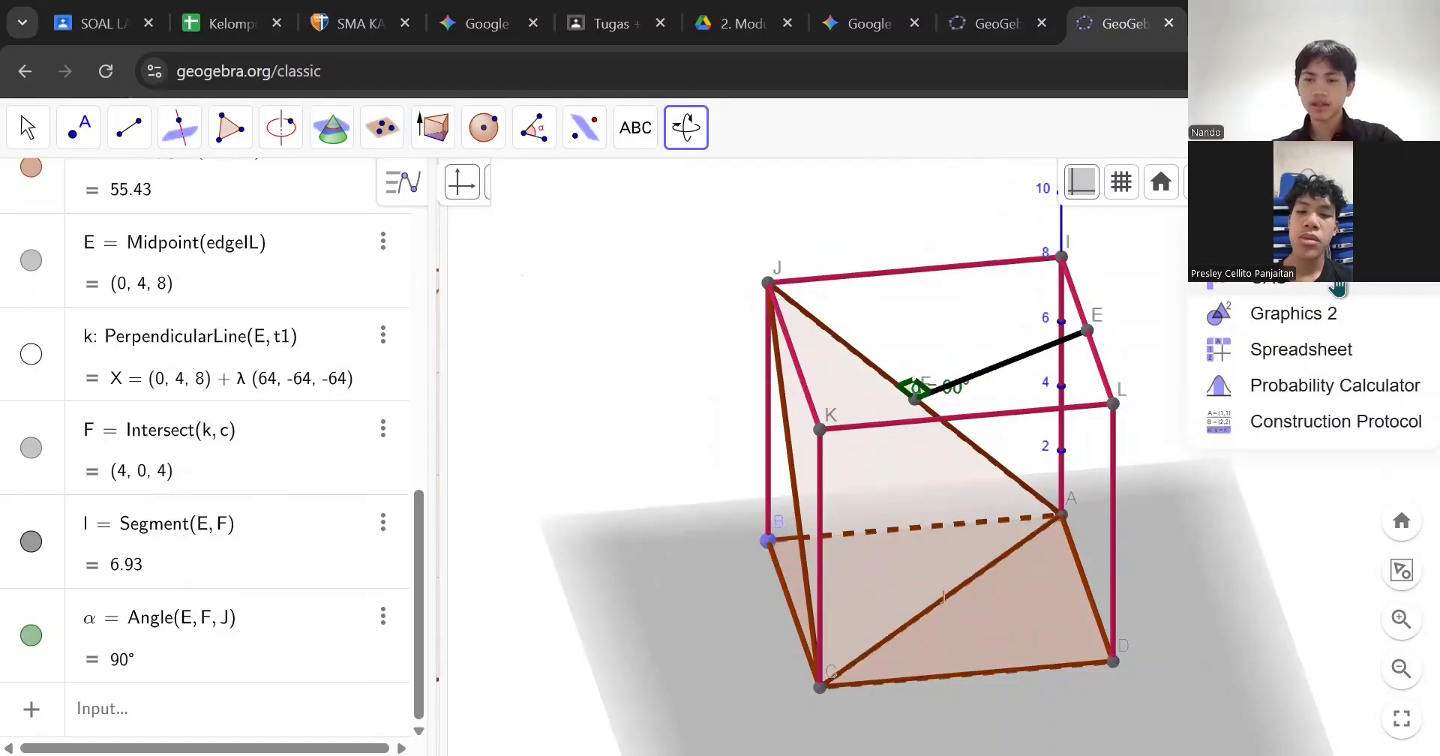
pyautogui.click(1336, 282)
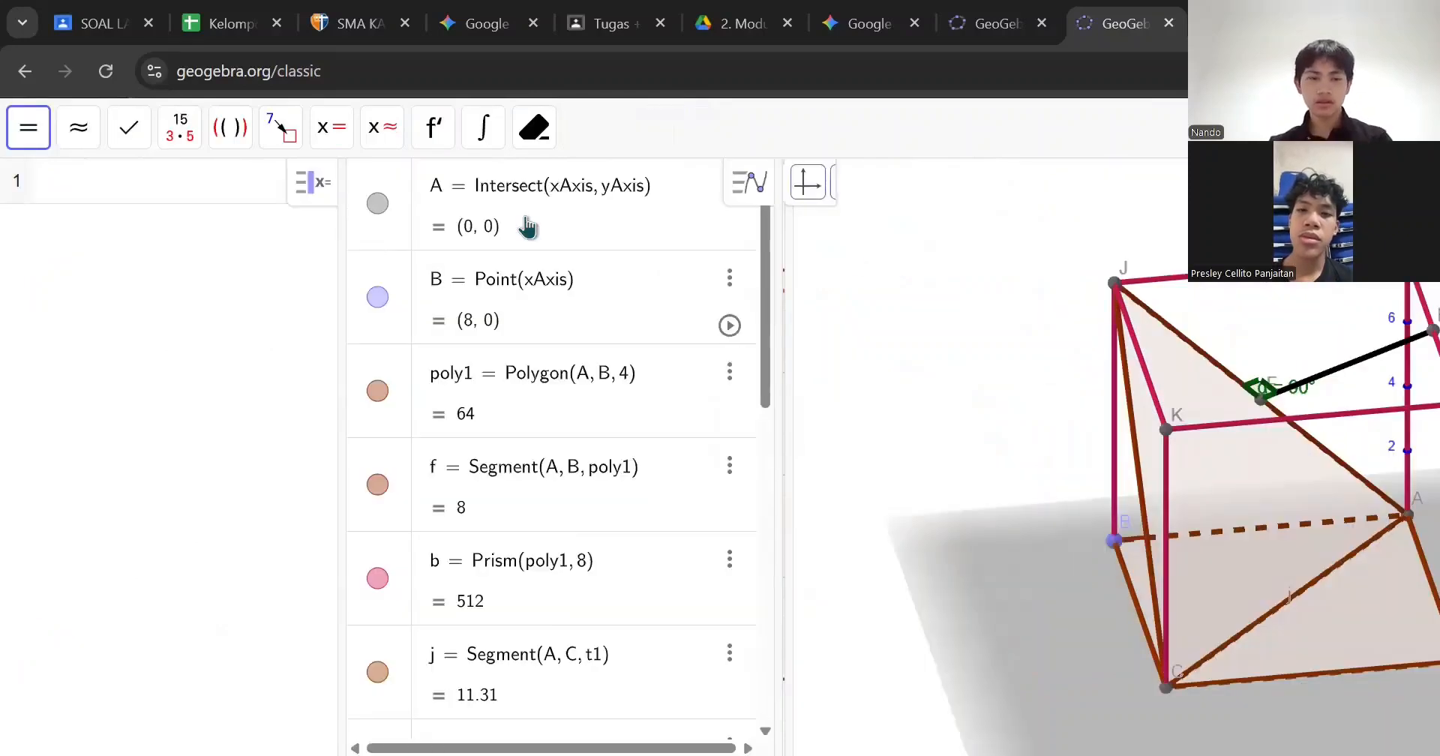
pyautogui.click(134, 184)
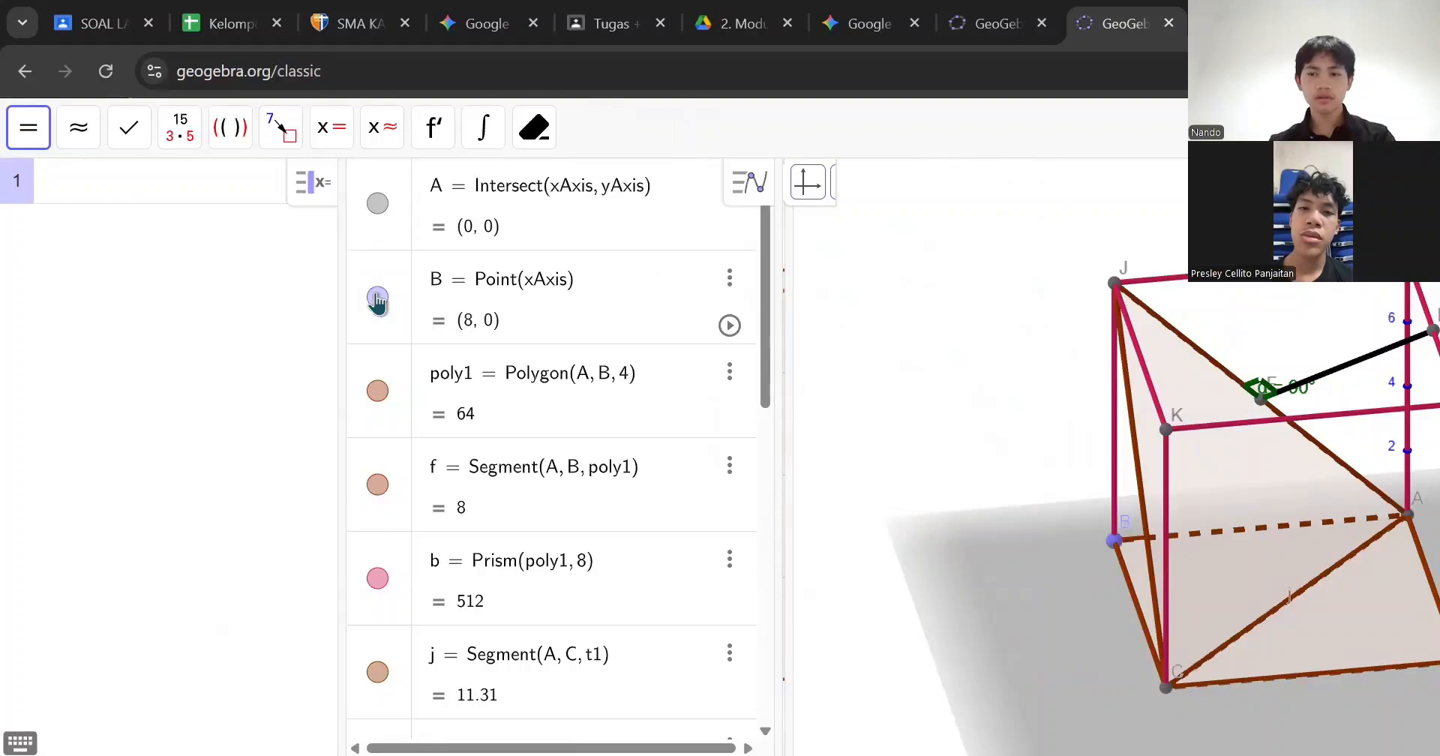
pyautogui.write('dist')
pyautogui.moveTo(193, 232)
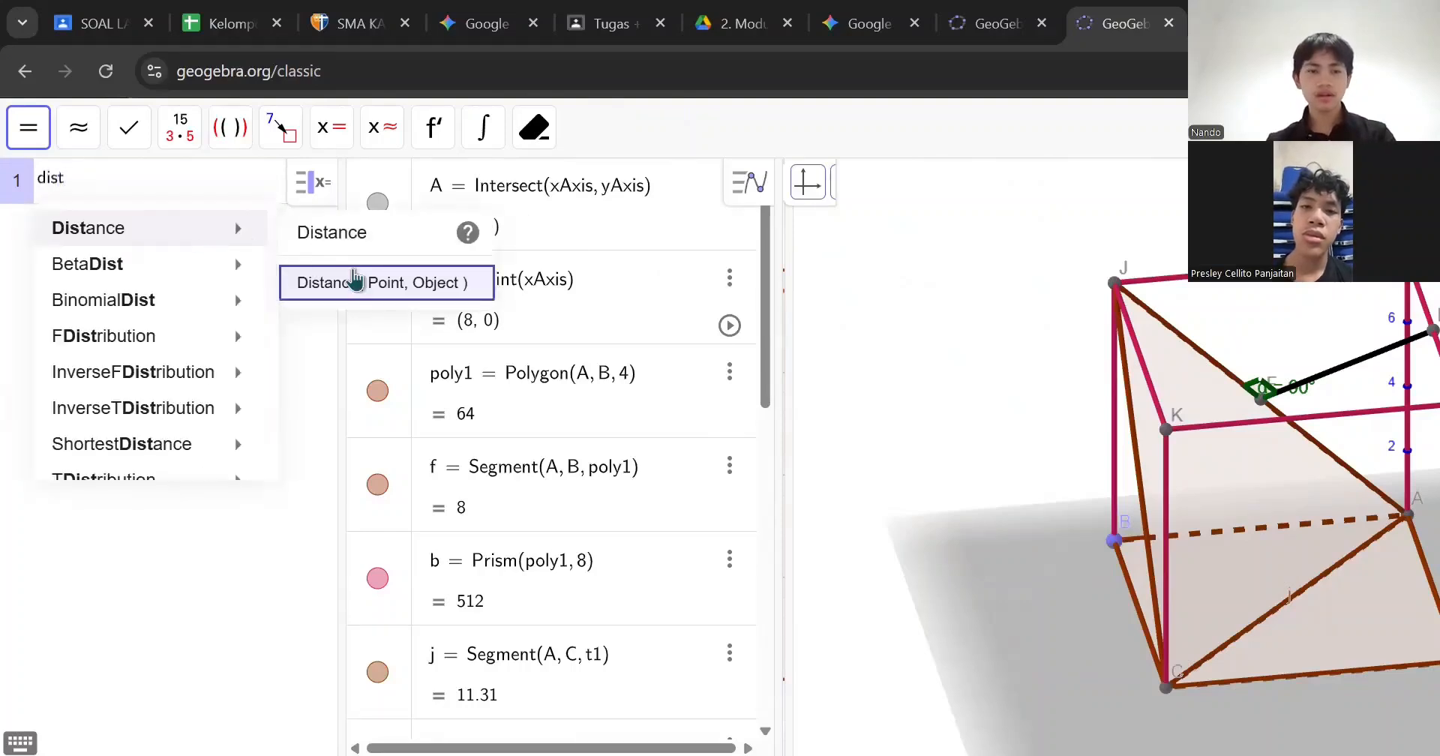
pyautogui.click(355, 282)
pyautogui.write('W')
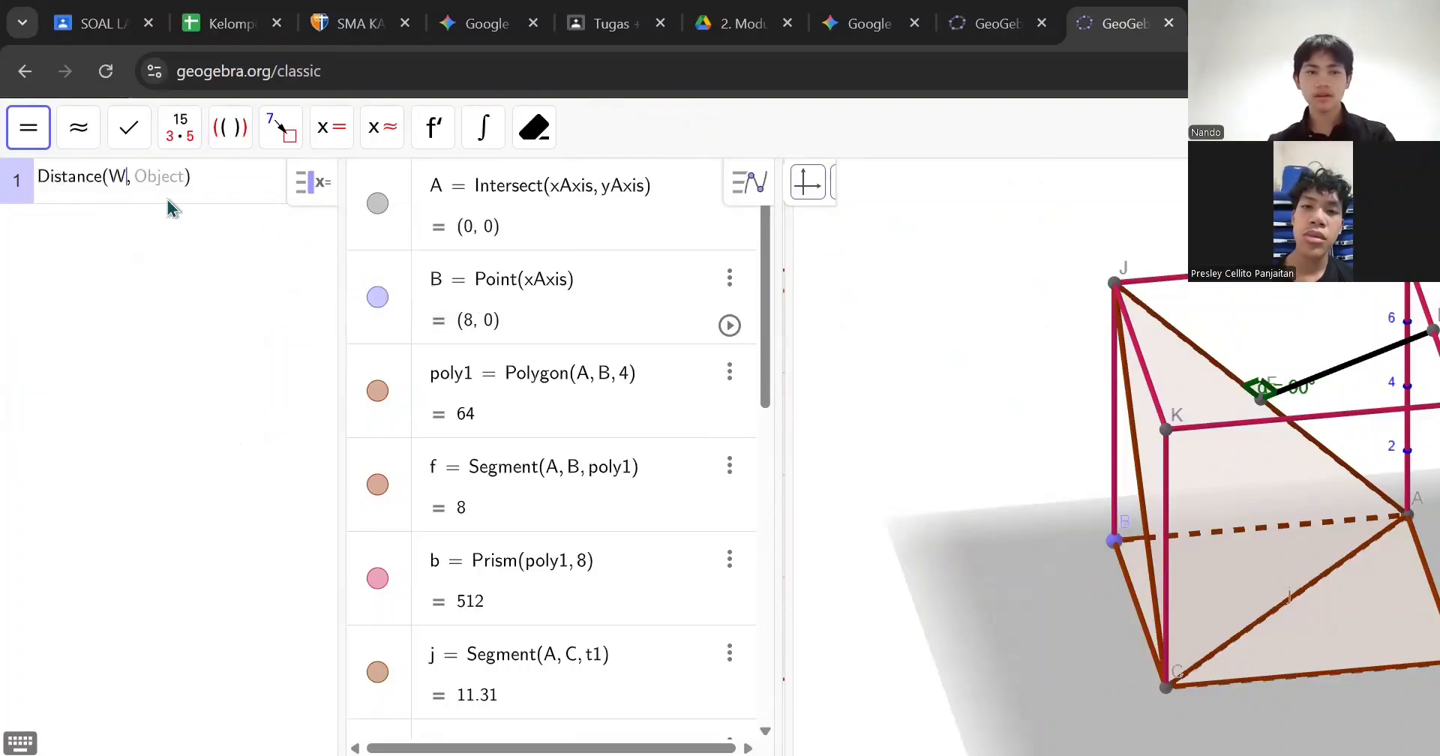
pyautogui.press('BackSpace')
pyautogui.write('E')
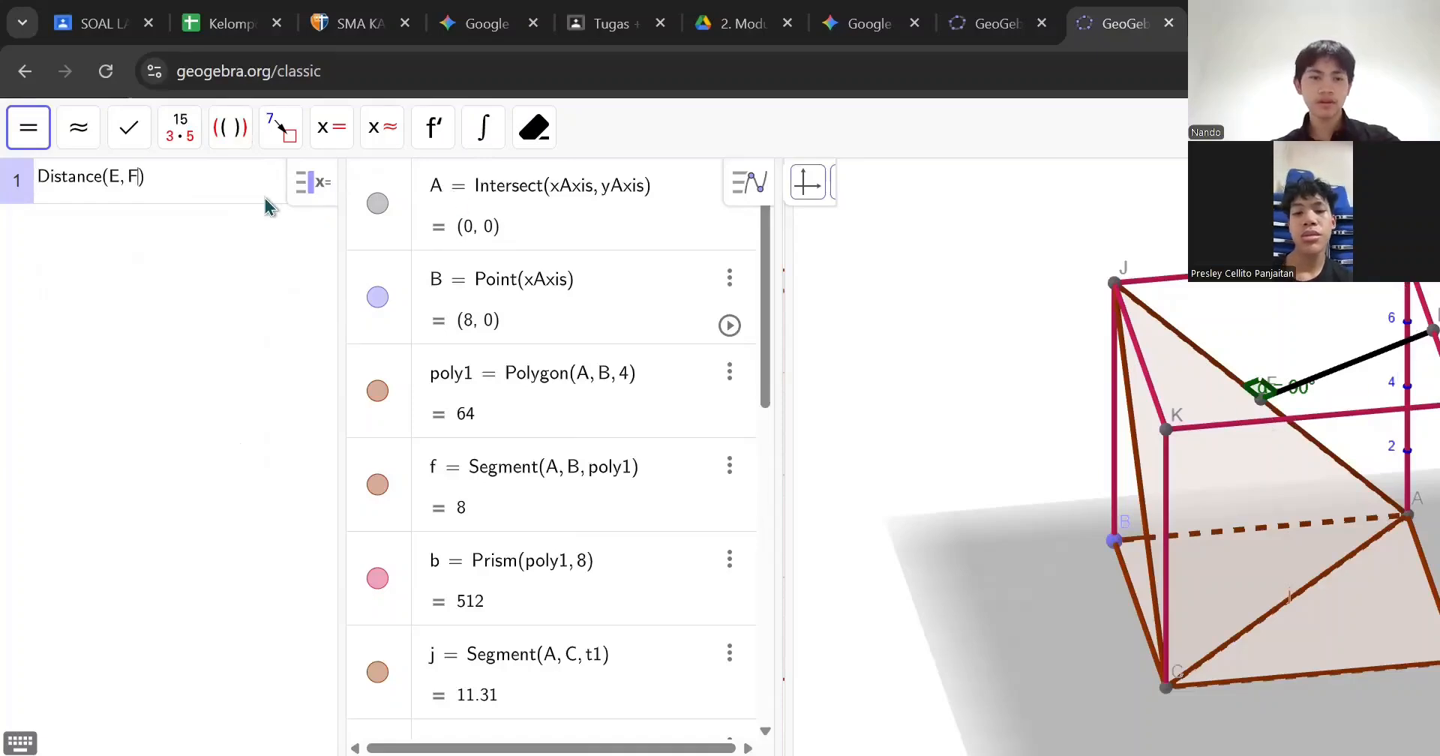
pyautogui.press('Return')
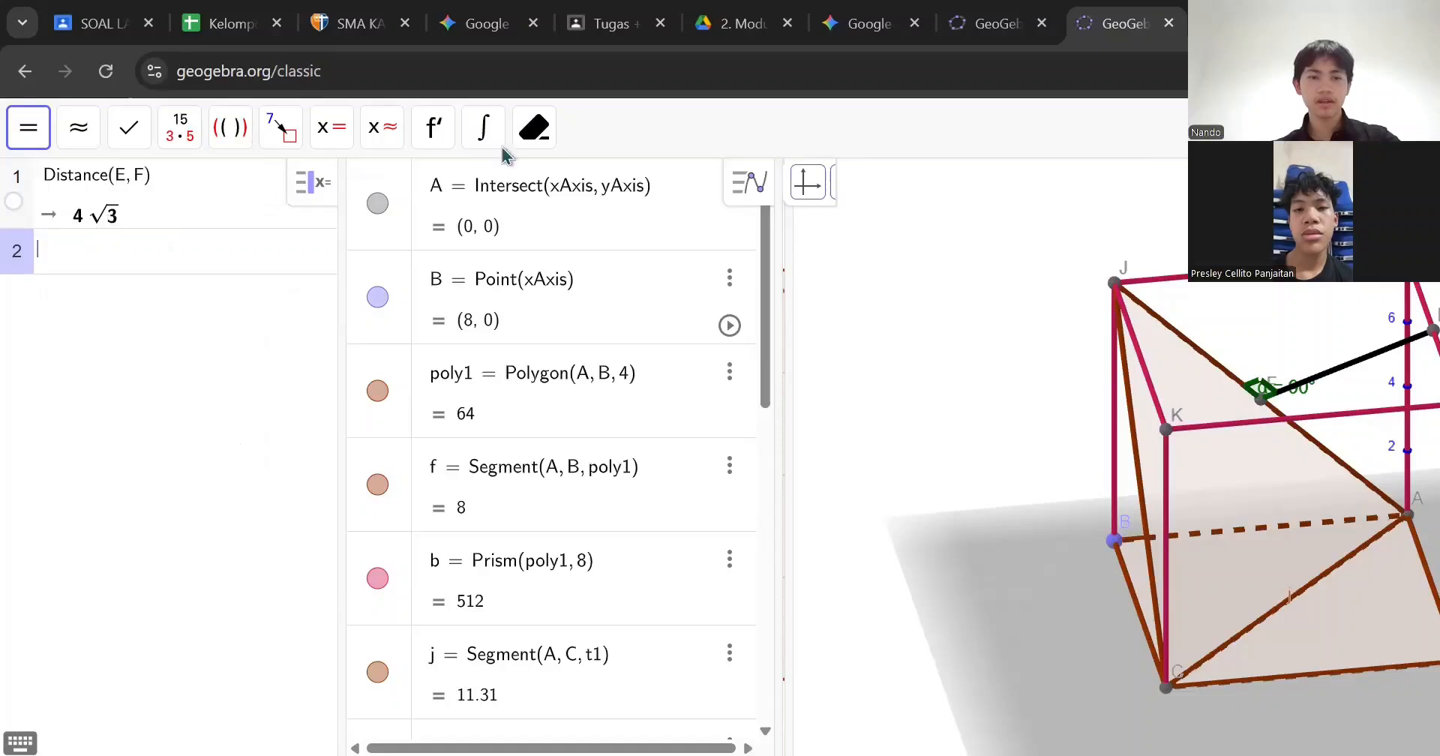
pyautogui.moveTo(1005, 223)
pyautogui.mouseDown()
pyautogui.moveTo(965, 226)
pyautogui.moveTo(978, 213)
pyautogui.mouseUp()
pyautogui.moveTo(984, 551); pyautogui.dragTo(984, 539)
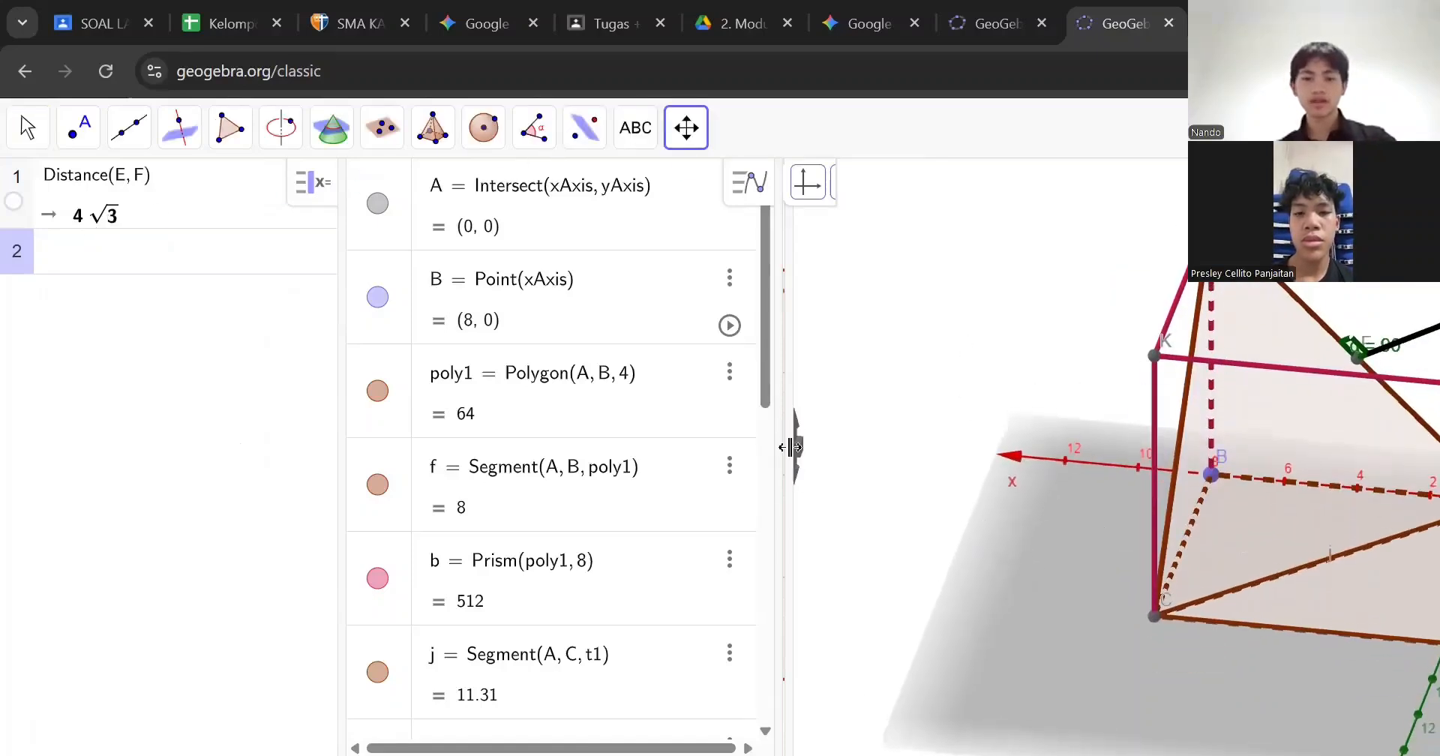
pyautogui.moveTo(782, 446); pyautogui.dragTo(622, 453)
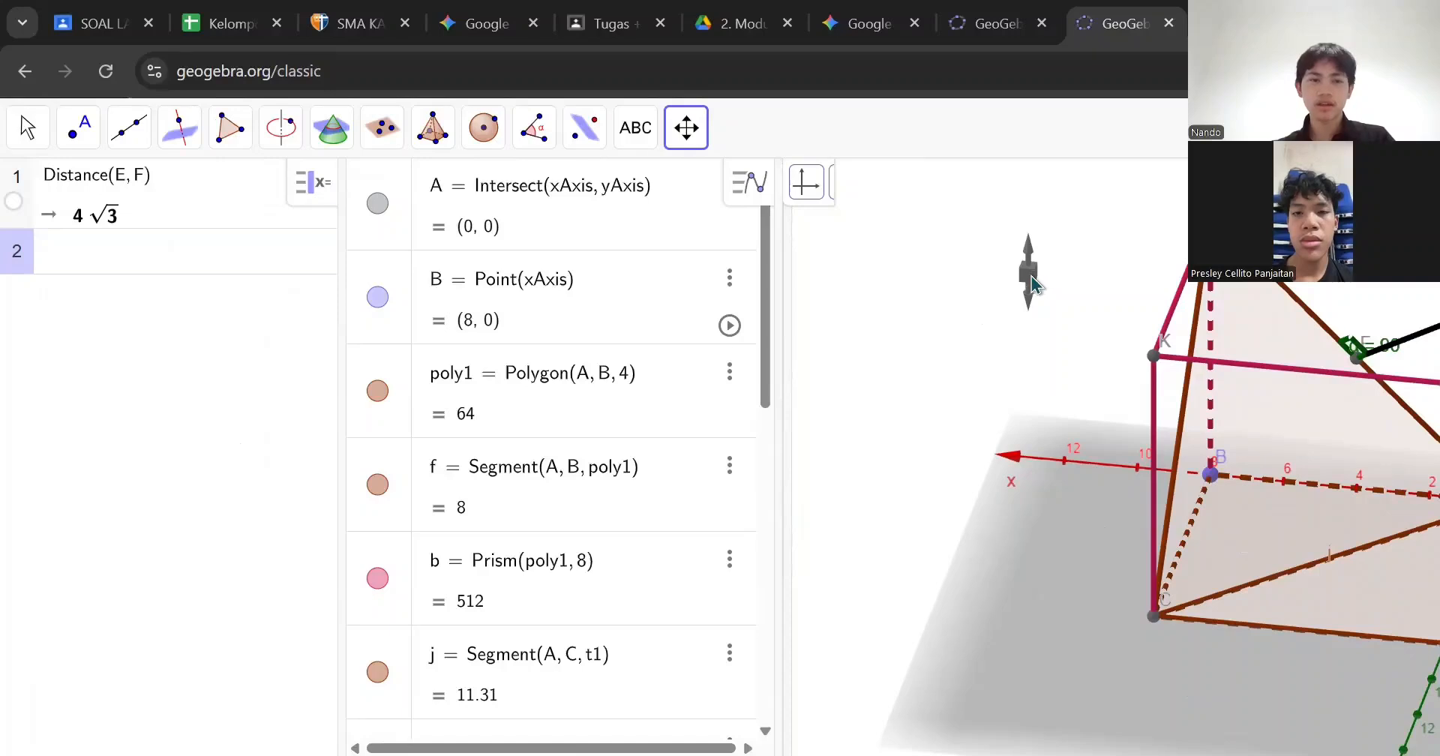
pyautogui.moveTo(1040, 277); pyautogui.dragTo(1041, 295)
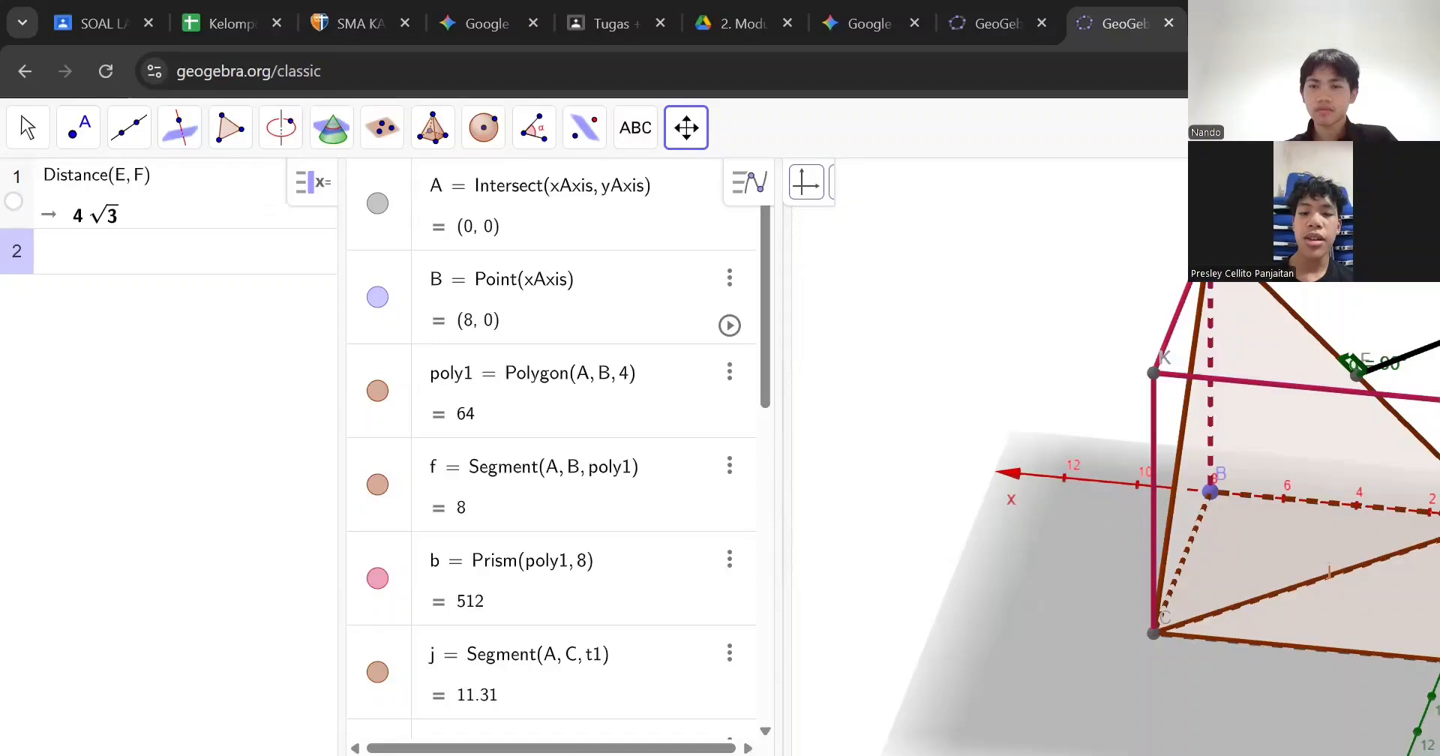
pyautogui.click(1414, 127)
pyautogui.click(1415, 128)
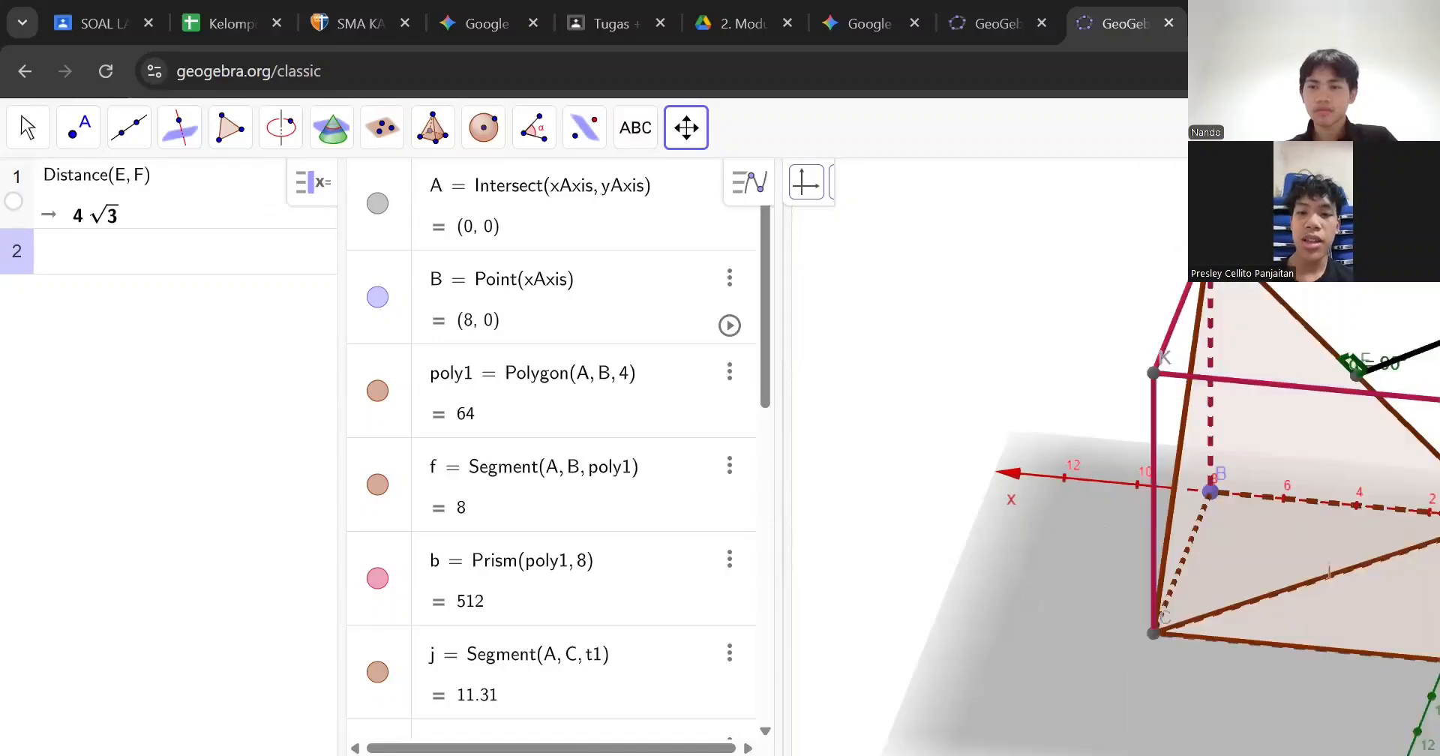
pyautogui.moveTo(783, 455); pyautogui.dragTo(714, 456)
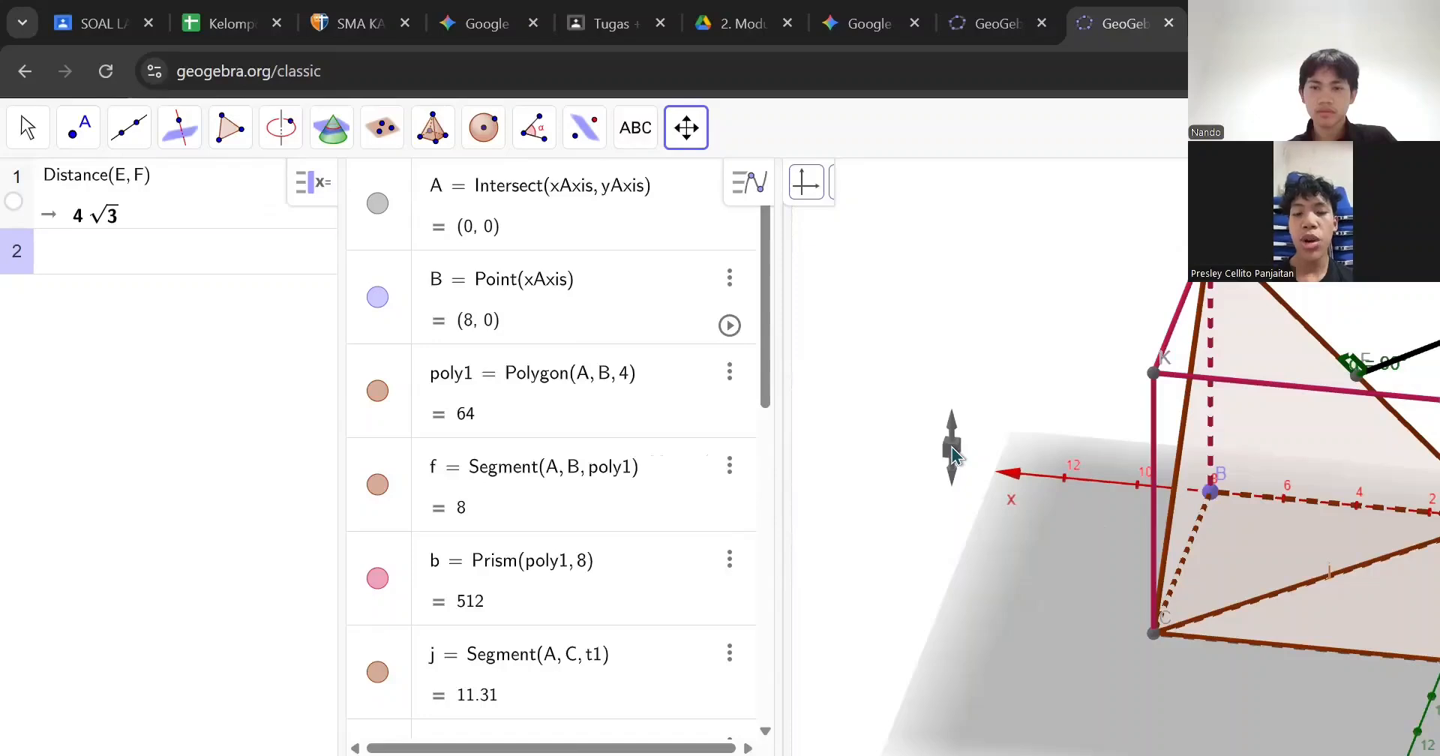
pyautogui.moveTo(987, 307); pyautogui.dragTo(963, 342)
pyautogui.moveTo(1054, 530); pyautogui.dragTo(967, 508)
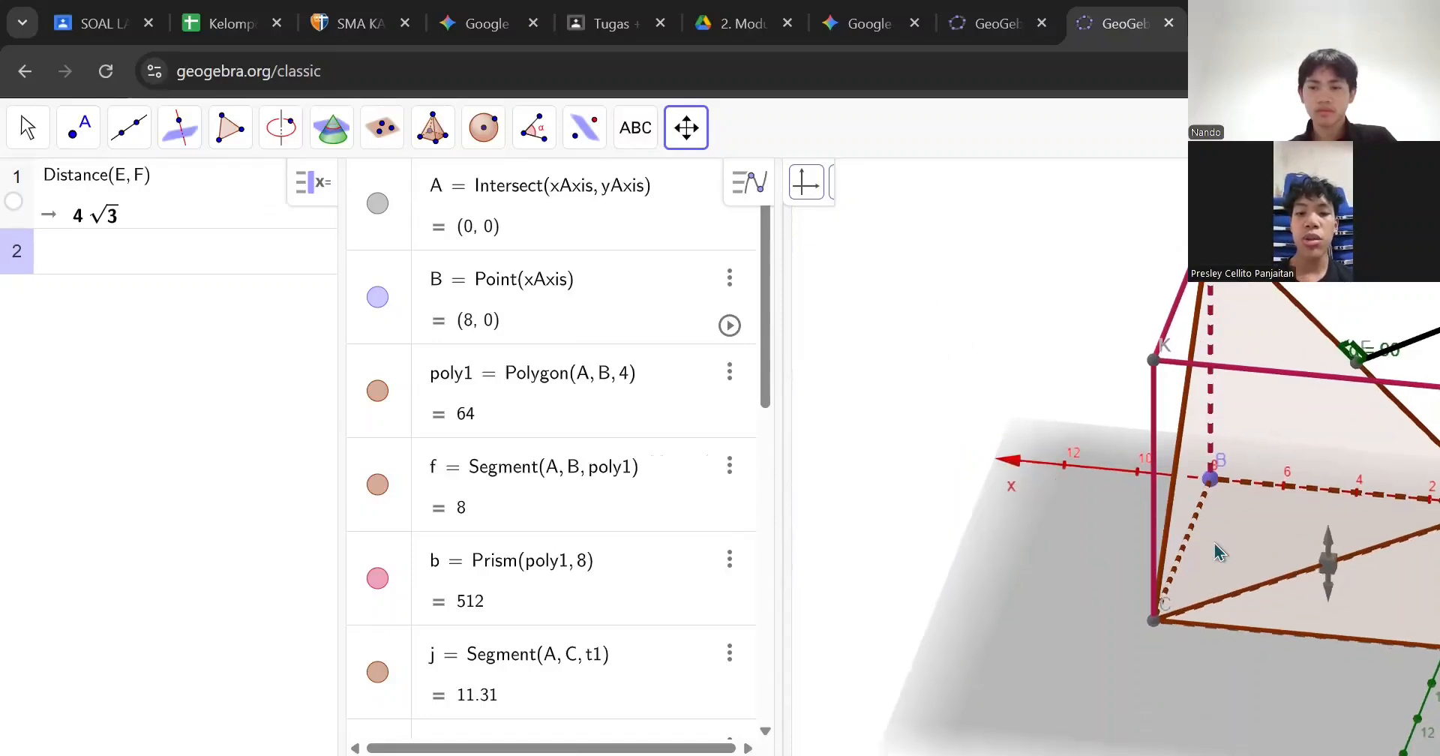
# Step: Hide the coordinate axes in the 3D view so only the cube, triangle ACJ and segment EF stand out
pyautogui.moveTo(1213, 543); pyautogui.dragTo(1213, 525)
pyautogui.moveTo(956, 475); pyautogui.dragTo(1065, 544)
pyautogui.moveTo(1127, 337); pyautogui.dragTo(1122, 322)
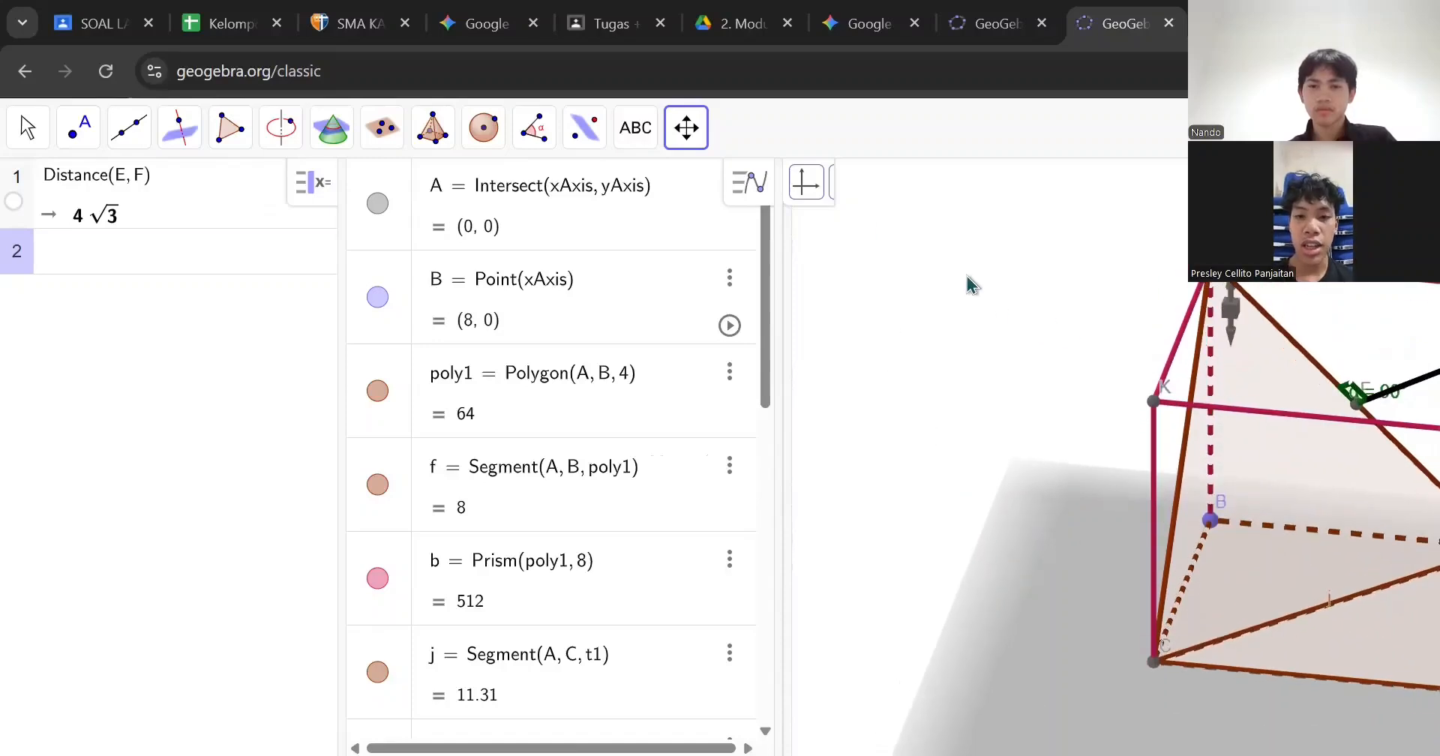
pyautogui.click(686, 127)
pyautogui.click(799, 249)
pyautogui.moveTo(1074, 276); pyautogui.dragTo(1038, 268)
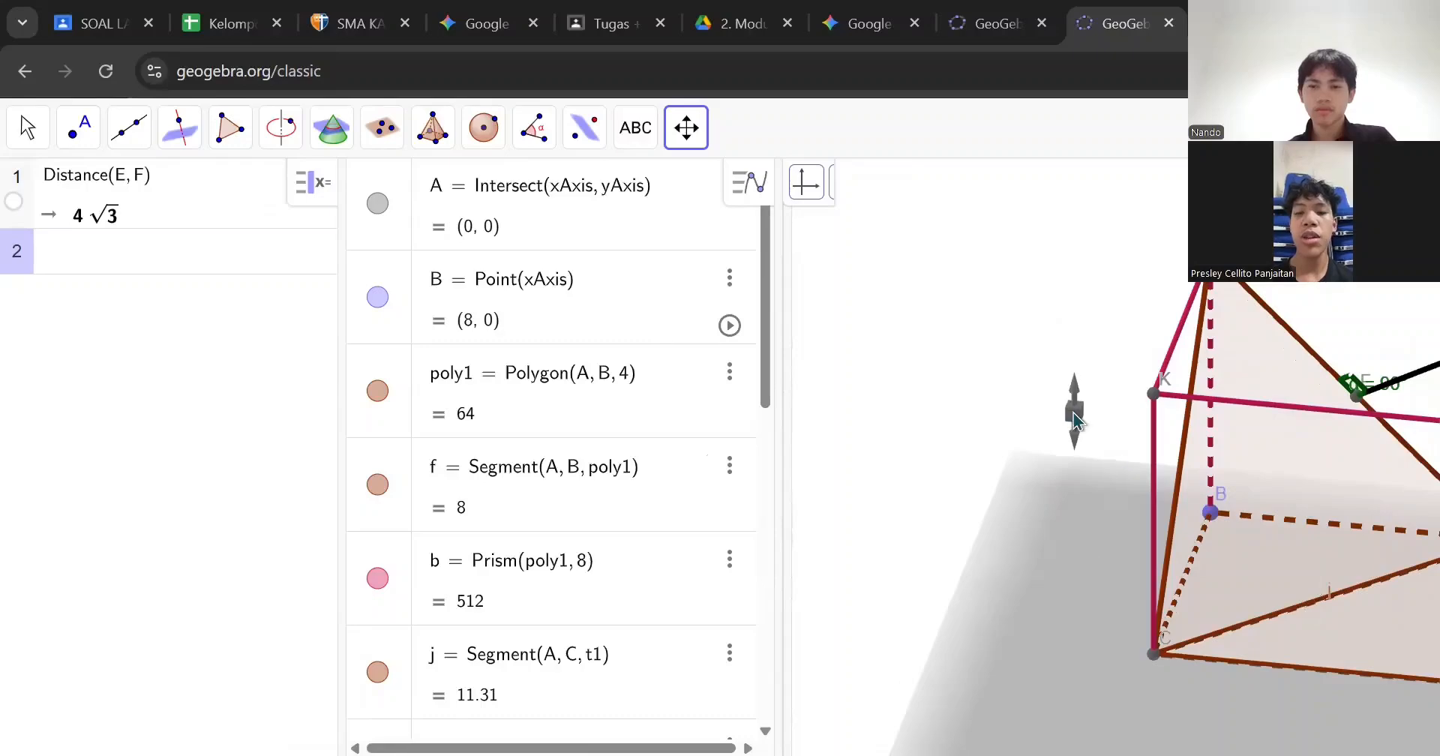